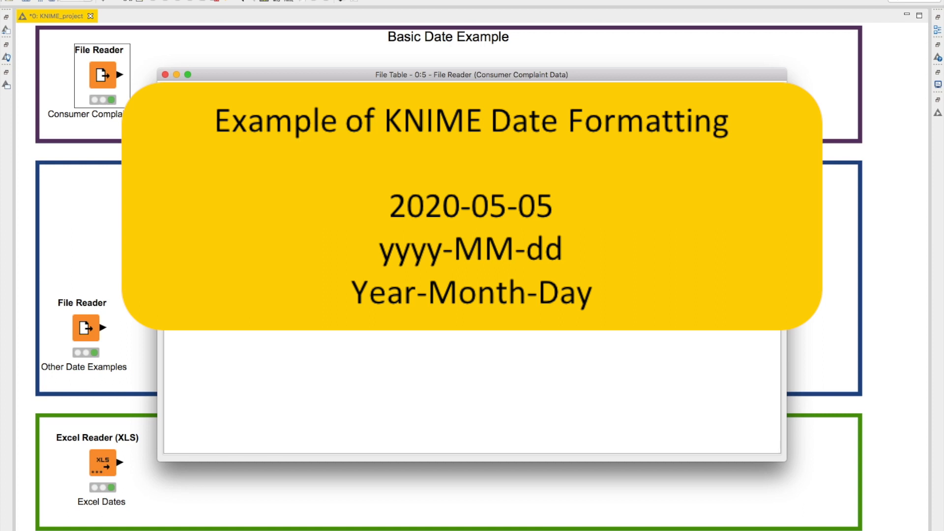
# - Close the complaint data table and read the date pattern letter reference, from the symbol table to the formatting rules below it
pyautogui.click(165, 74)
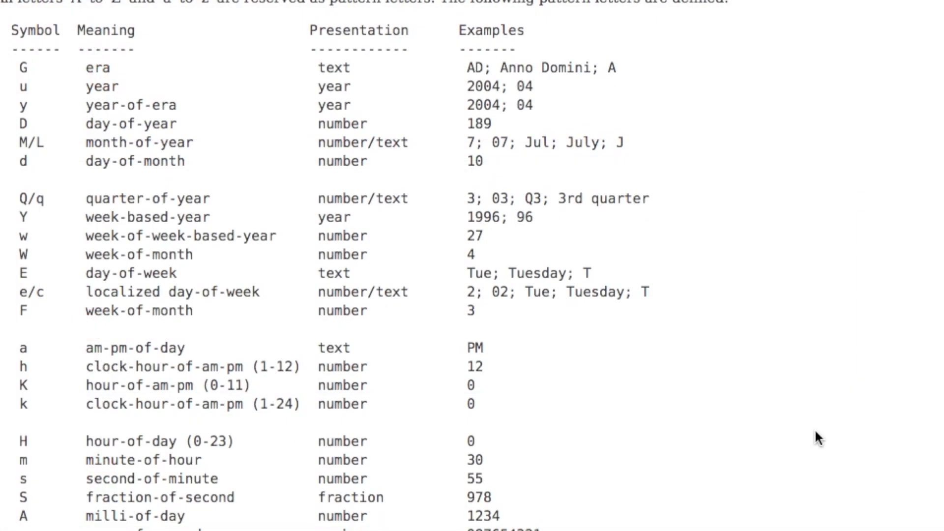
pyautogui.scroll(-5, 814, 428)
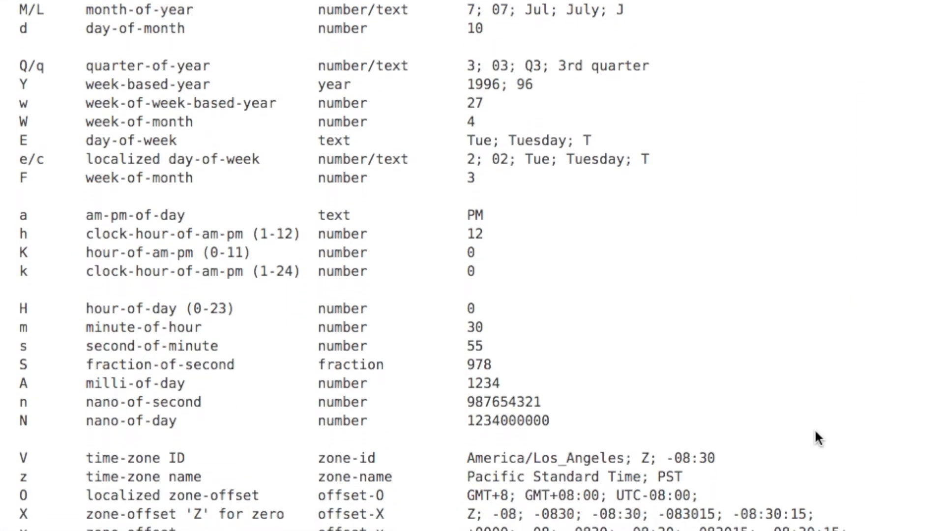
pyautogui.scroll(-5, 815, 432)
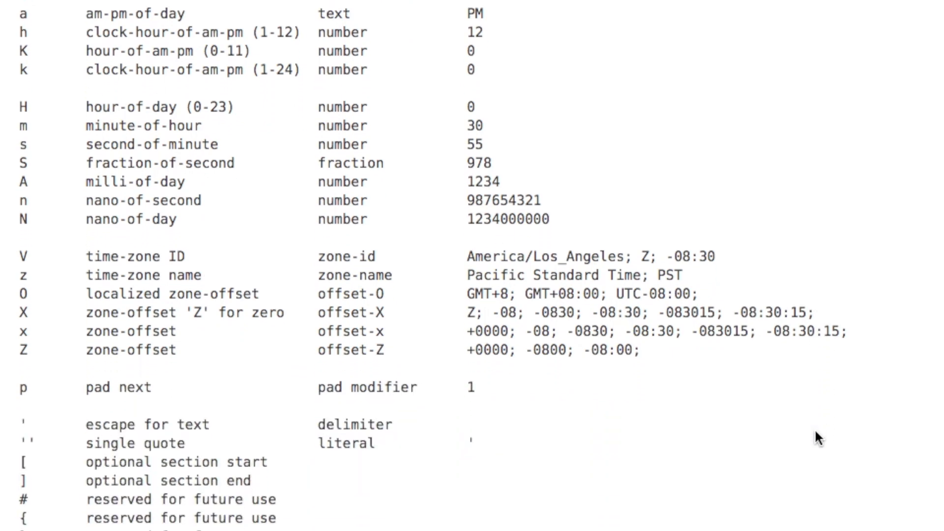
pyautogui.scroll(-5, 815, 432)
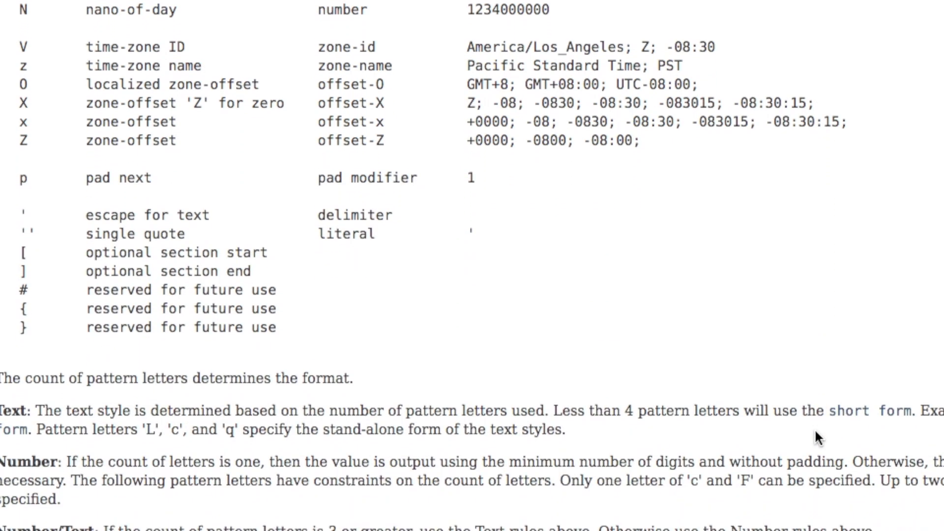
pyautogui.scroll(-5, 815, 436)
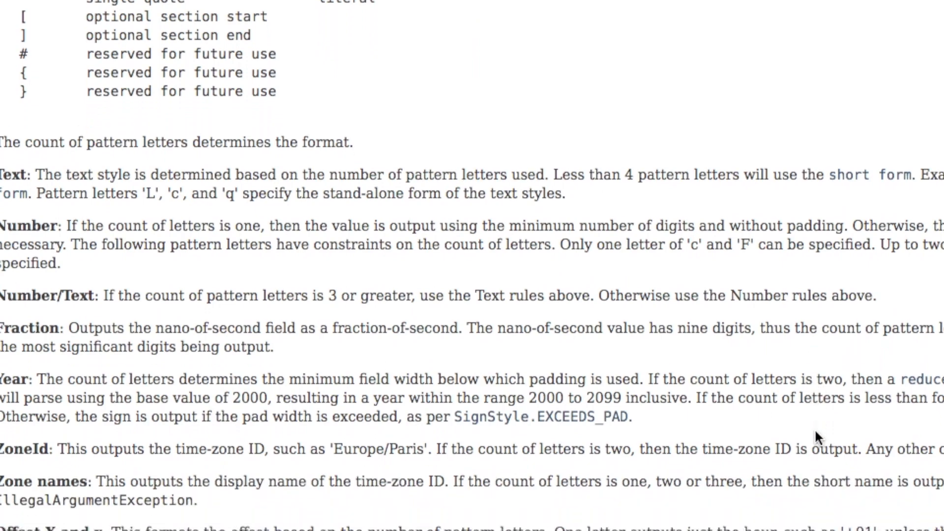
pyautogui.scroll(-1, 815, 432)
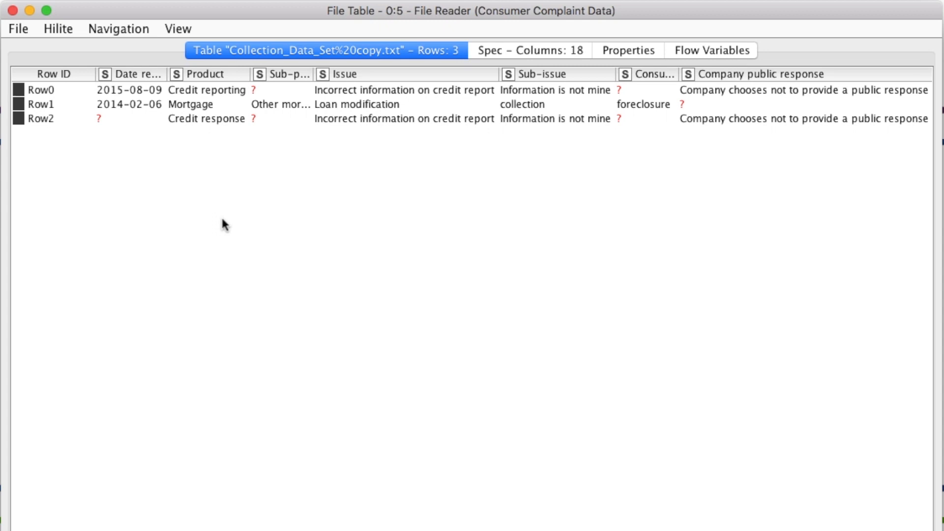
# - Examine the Date received and Date sent to company columns in the complaint table, widening both columns
pyautogui.hscroll(10, 514, 103)
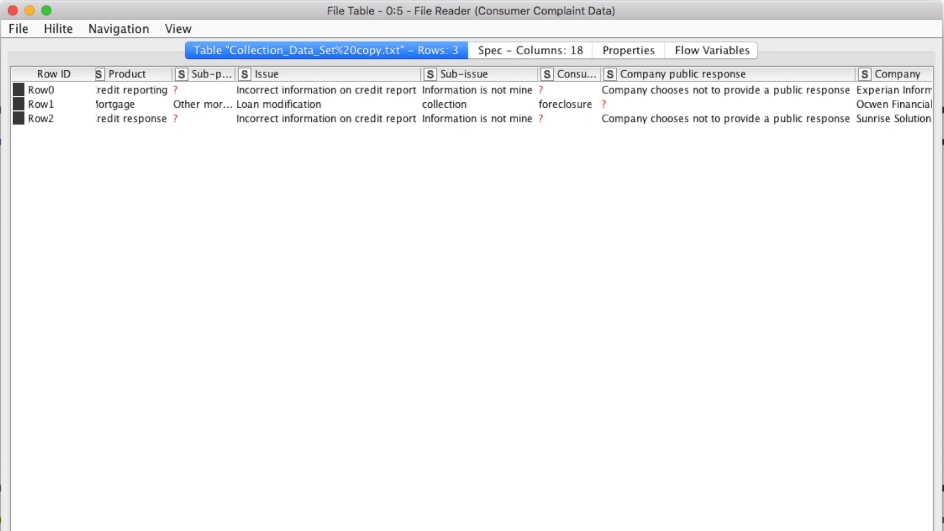
pyautogui.hscroll(-10, 171, 213)
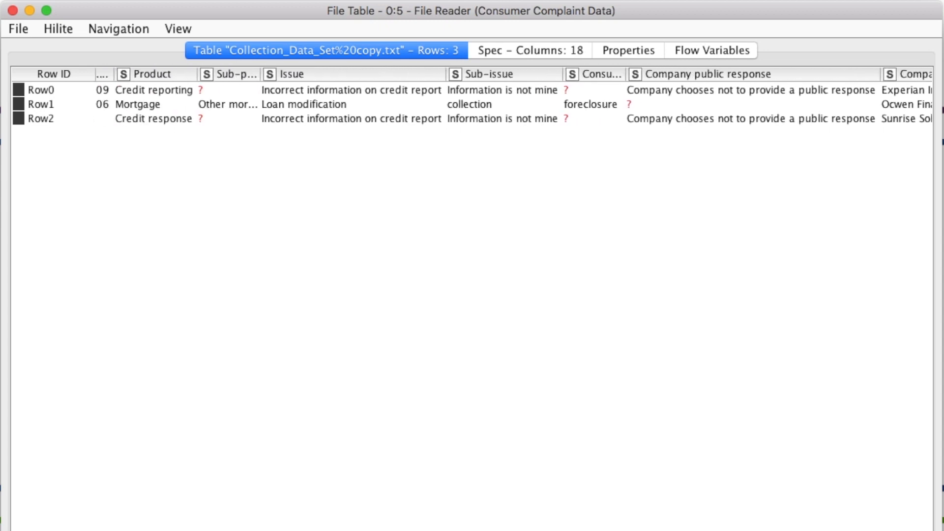
pyautogui.moveTo(167, 73); pyautogui.dragTo(235, 74)
pyautogui.hscroll(10, 328, 205)
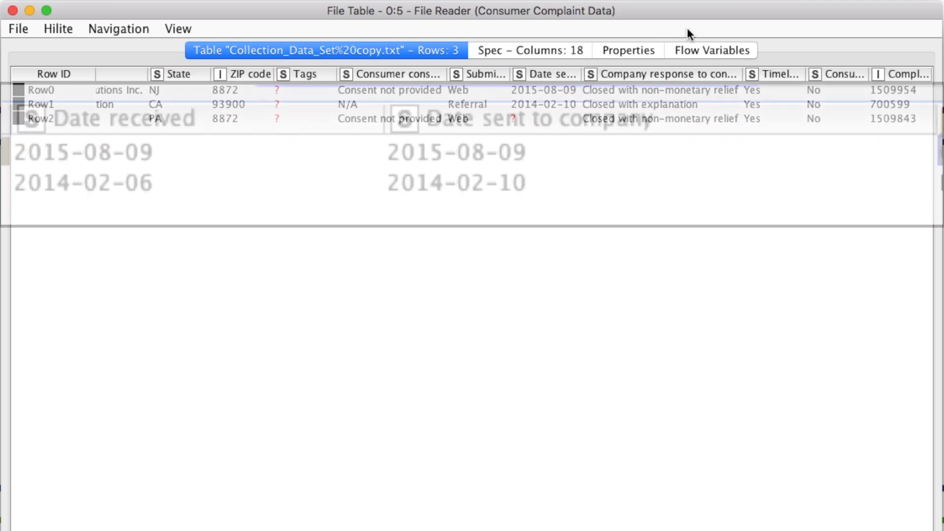
pyautogui.moveTo(581, 74); pyautogui.dragTo(673, 76)
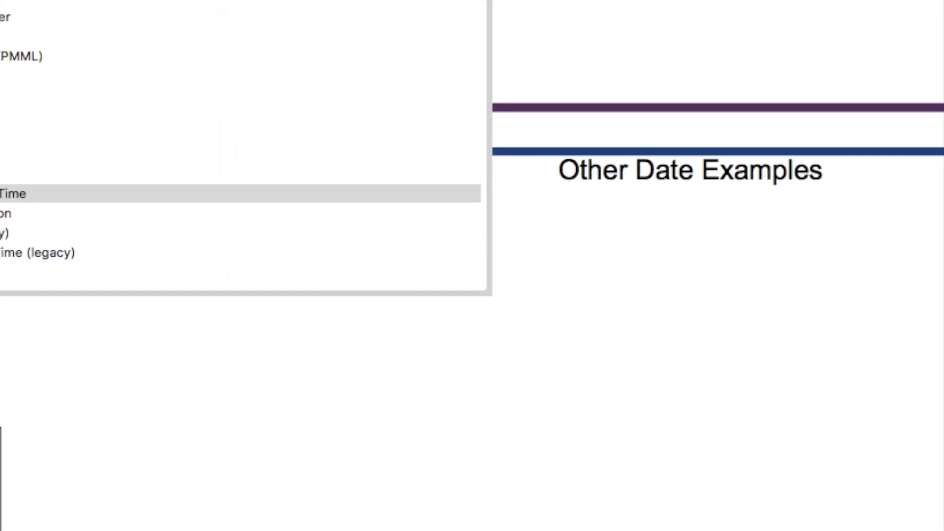
# - Add three String to Date&Time nodes in a chain after the Other Date Examples File Reader
pyautogui.doubleClick(10, 194)
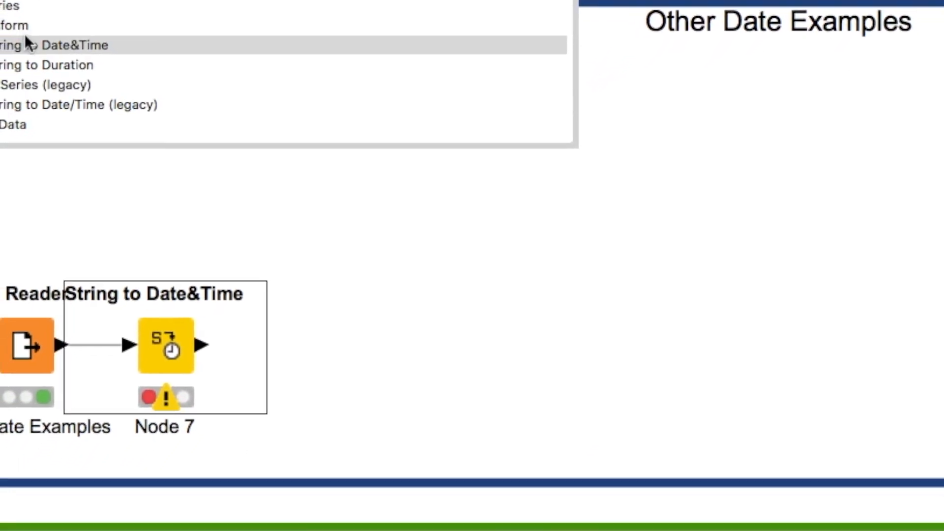
pyautogui.doubleClick(26, 43)
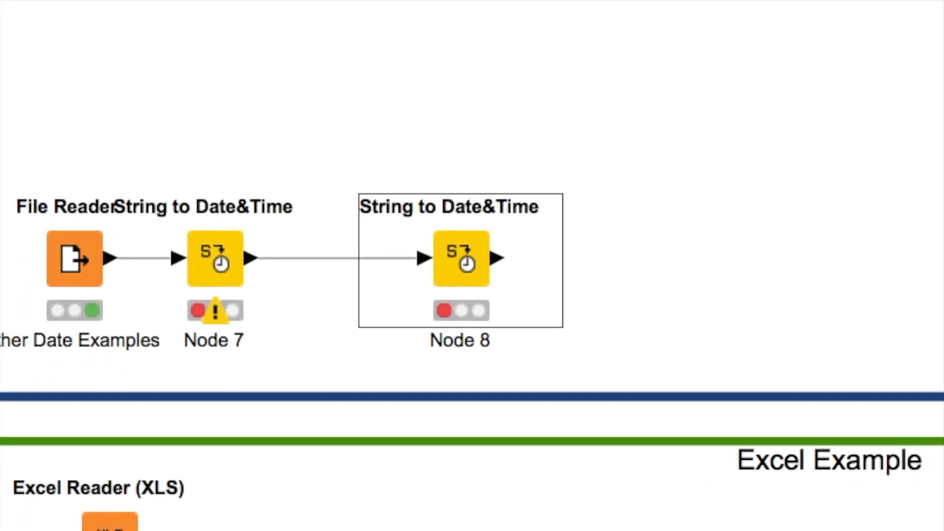
pyautogui.hotkey('ctrl', 'space')
pyautogui.doubleClick(72, 1)
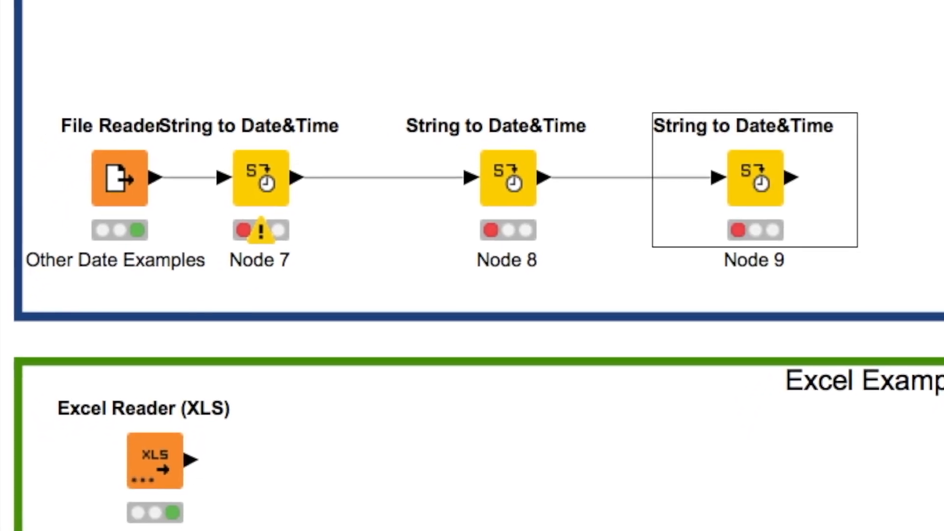
pyautogui.click(261, 178)
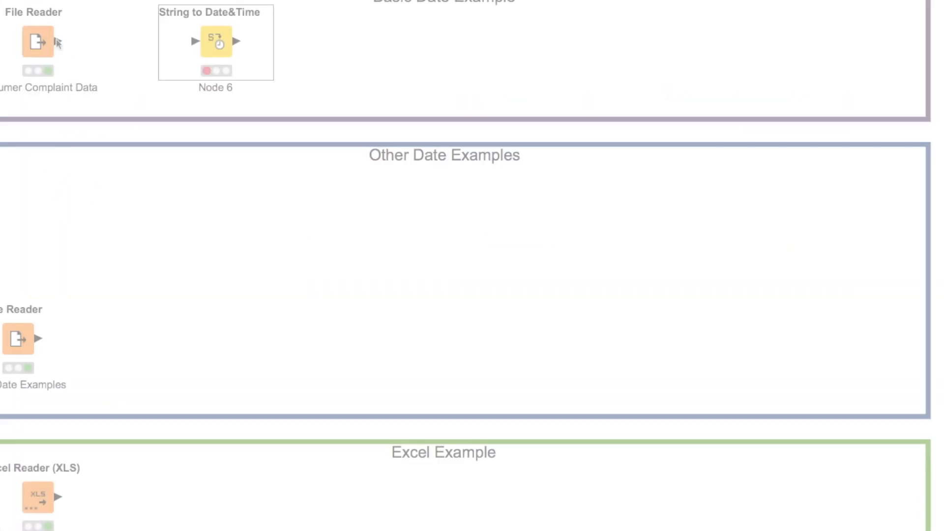
# - Connect the Consumer Complaint Data File Reader to its String to Date&Time node and open that node's configuration
pyautogui.moveTo(57, 43); pyautogui.dragTo(210, 45)
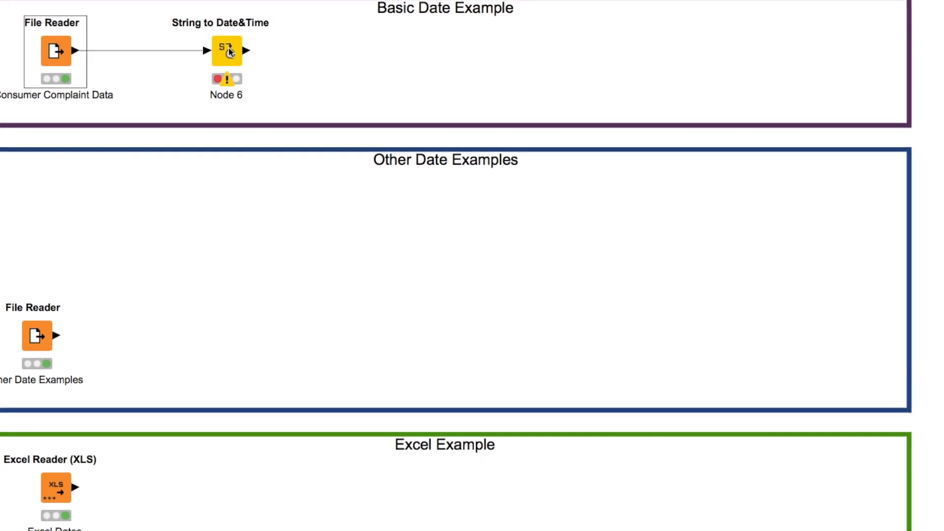
pyautogui.doubleClick(228, 51)
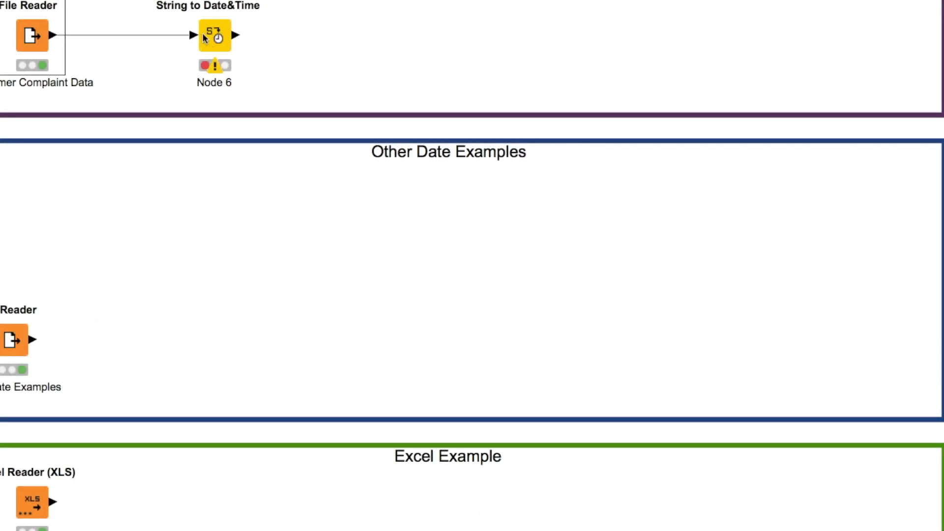
pyautogui.click(217, 37)
pyautogui.doubleClick(217, 37)
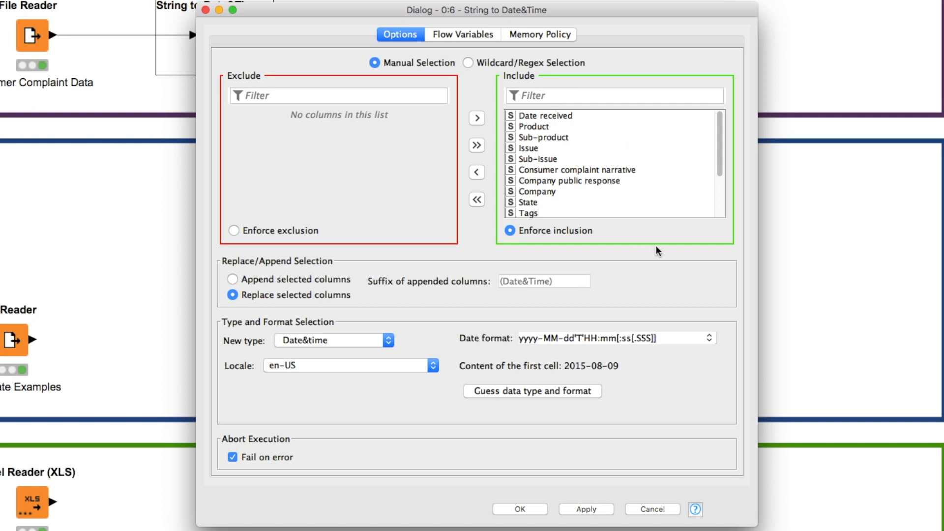
# - Exclude all columns, then include only Date received and Date sent to company with Enforce inclusion
pyautogui.click(477, 199)
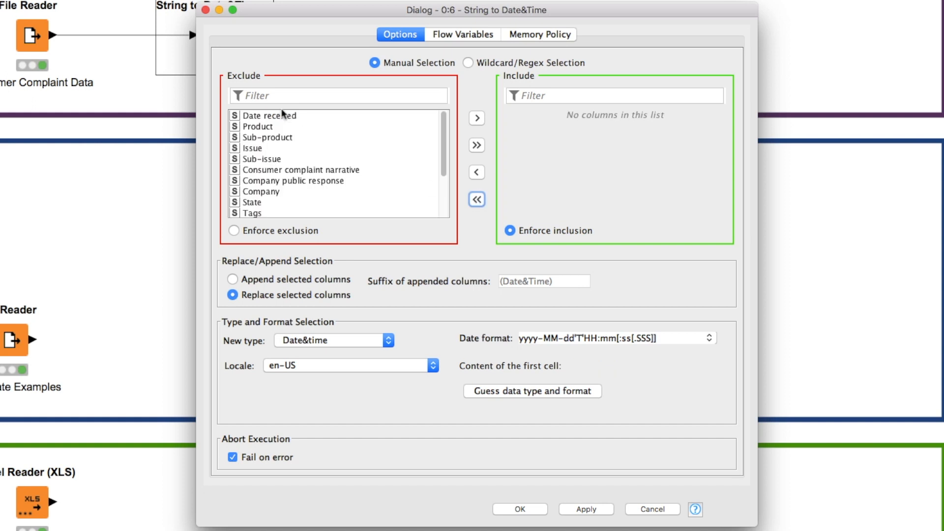
pyautogui.click(284, 114)
pyautogui.doubleClick(284, 115)
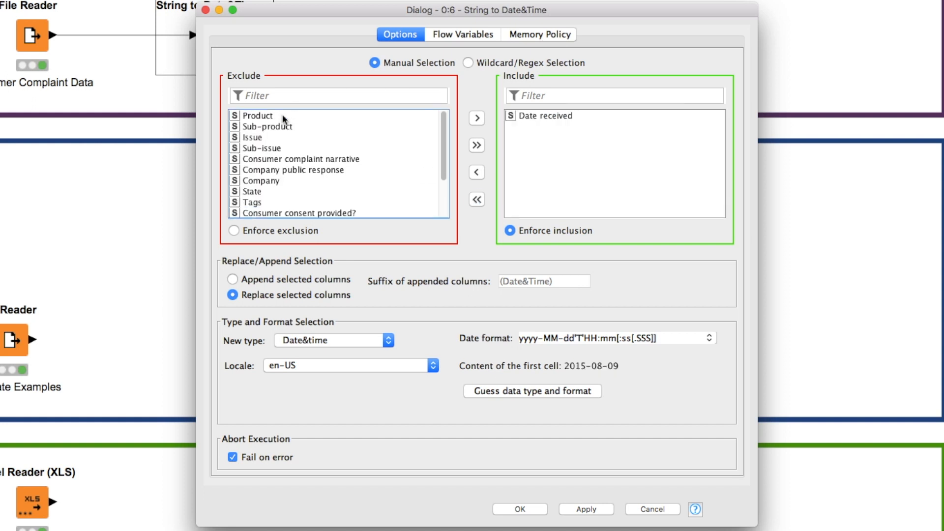
pyautogui.scroll(-3, 302, 176)
pyautogui.click(302, 179)
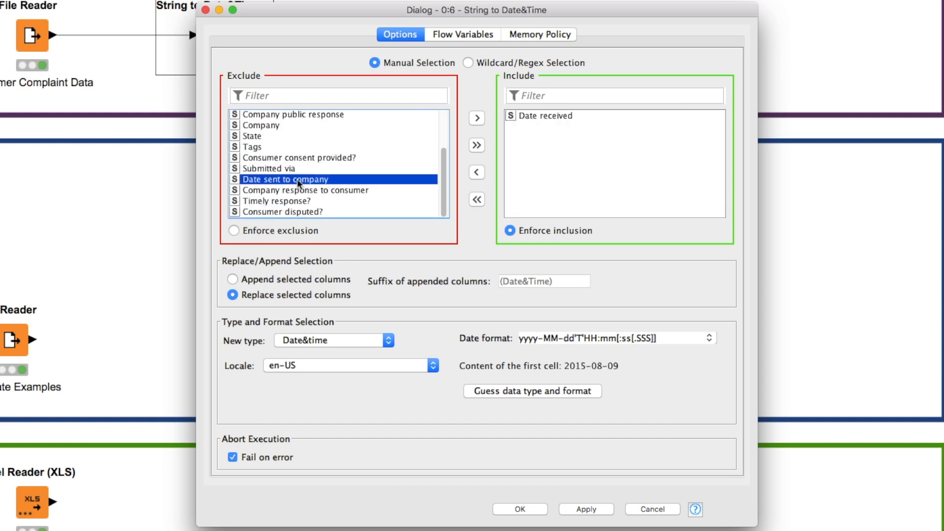
pyautogui.click(477, 118)
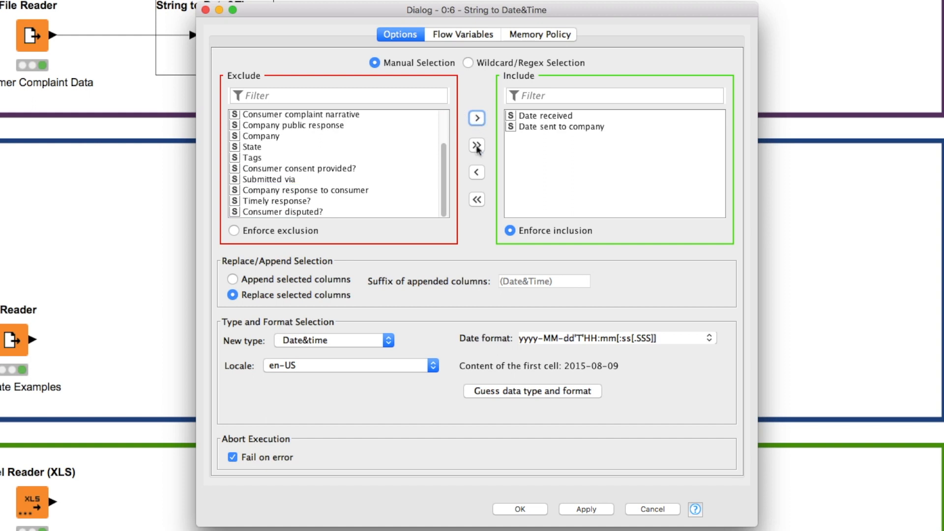
pyautogui.click(510, 234)
# - Try the option to append the selected columns with the suffix (Date&Time), and return to Replace selected columns
pyautogui.click(233, 280)
pyautogui.click(233, 295)
pyautogui.click(233, 280)
pyautogui.click(564, 284)
pyautogui.press('BackSpace')
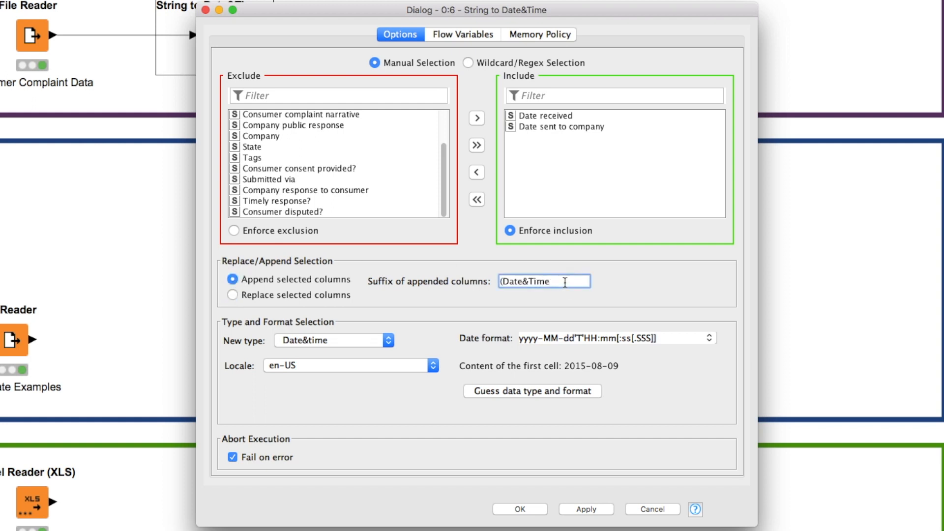
pyautogui.write(')')
pyautogui.moveTo(565, 283); pyautogui.dragTo(493, 288)
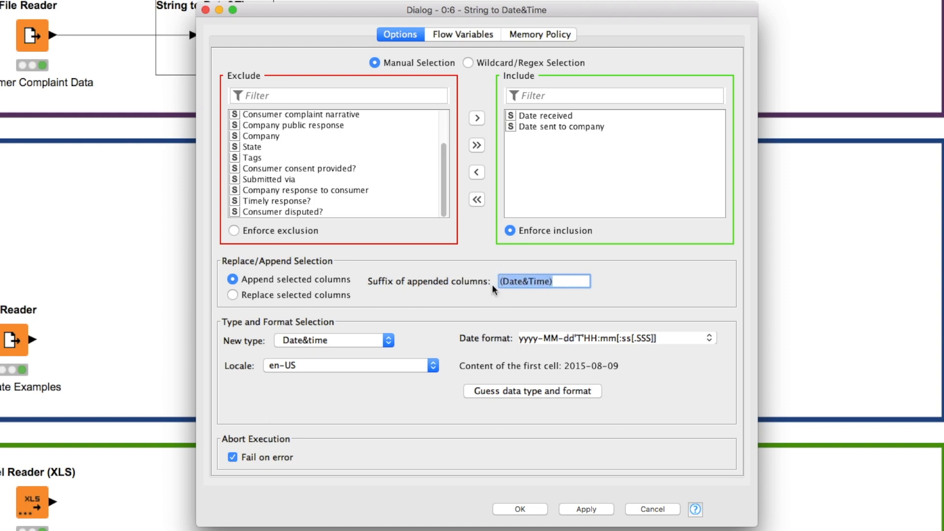
pyautogui.click(231, 294)
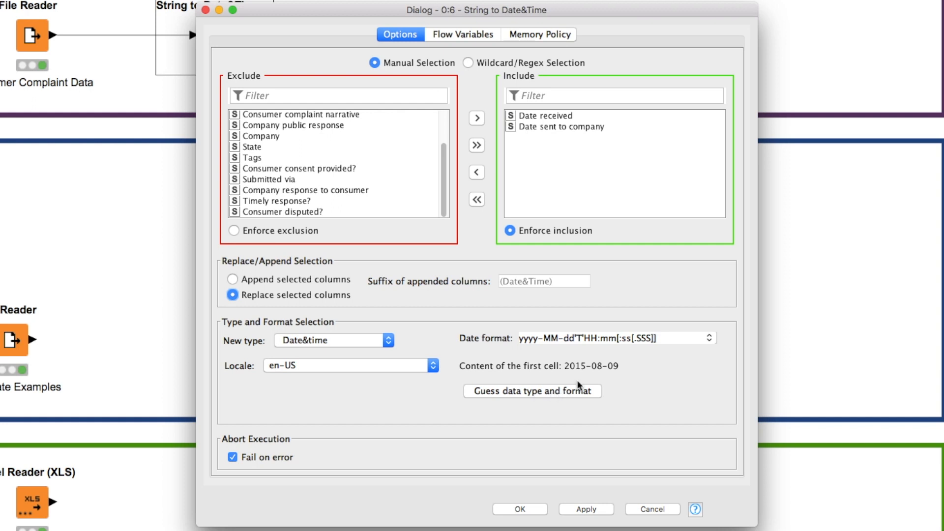
# - Have the node guess the data type and format, giving type Date and format yyyy-MM-dd
pyautogui.click(505, 394)
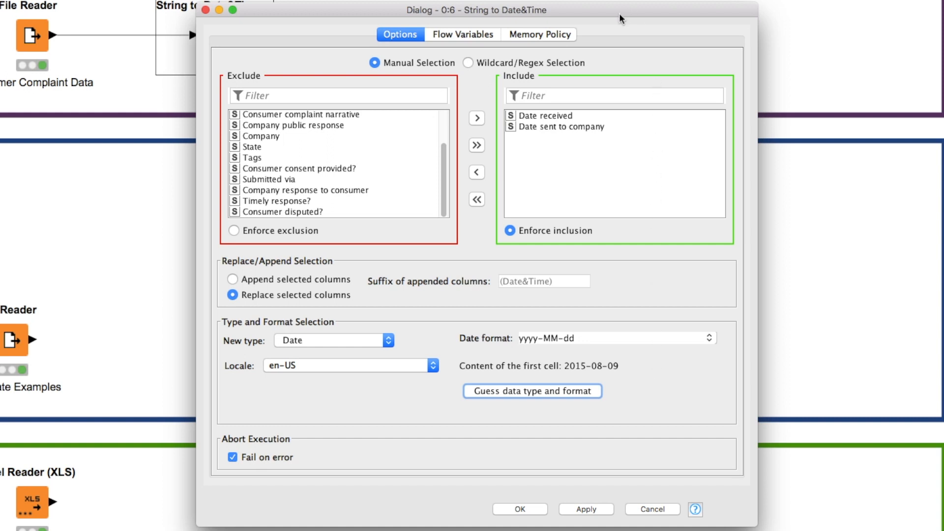
pyautogui.moveTo(614, 10); pyautogui.dragTo(604, 21)
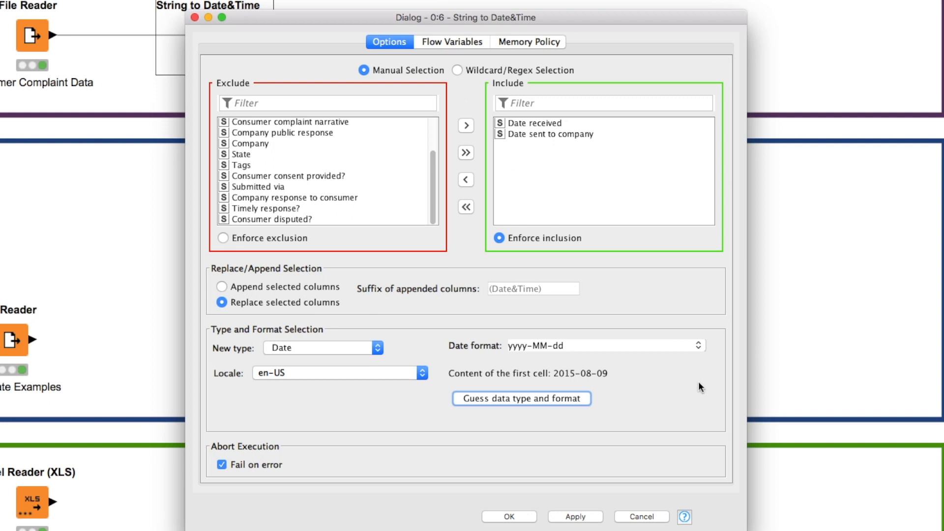
# - Look through the available date formats and new types, keeping yyyy-MM-dd as the format and Date as the type
pyautogui.click(699, 346)
pyautogui.scroll(-3, 677, 379)
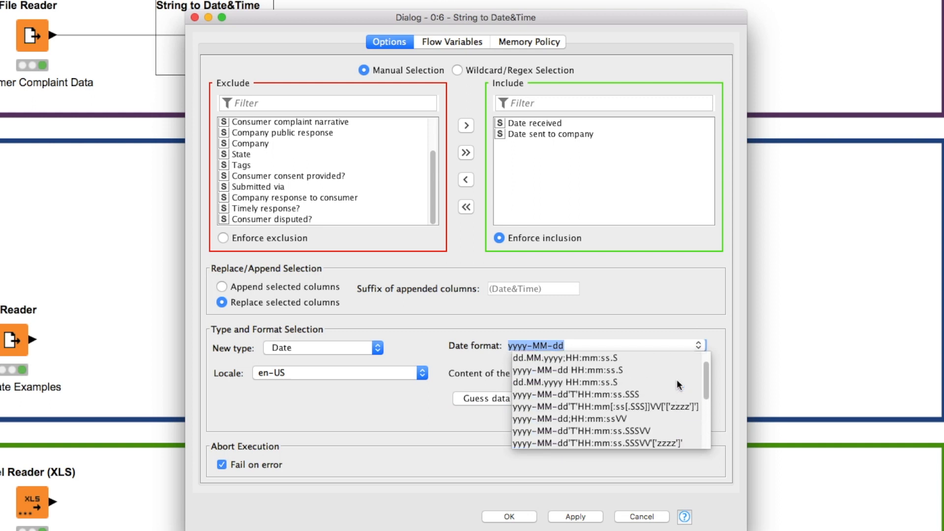
pyautogui.scroll(2, 677, 382)
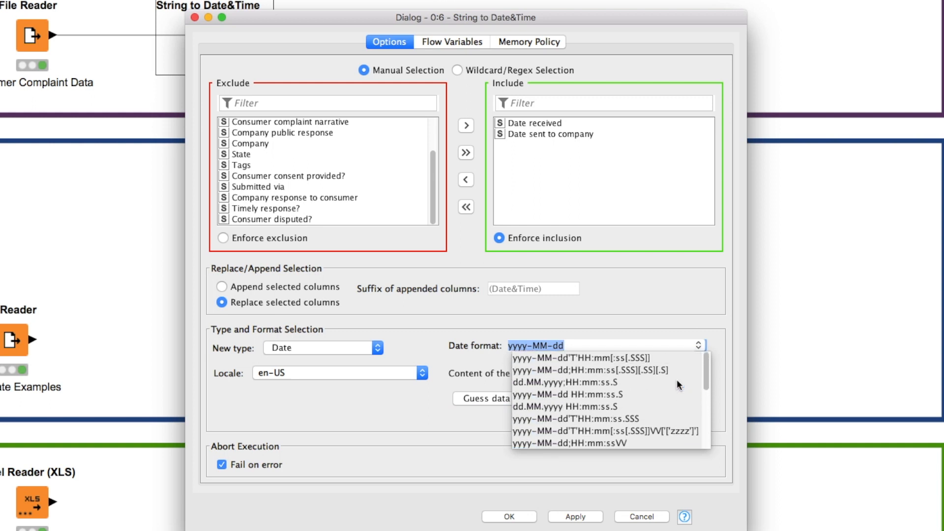
pyautogui.scroll(-6, 677, 380)
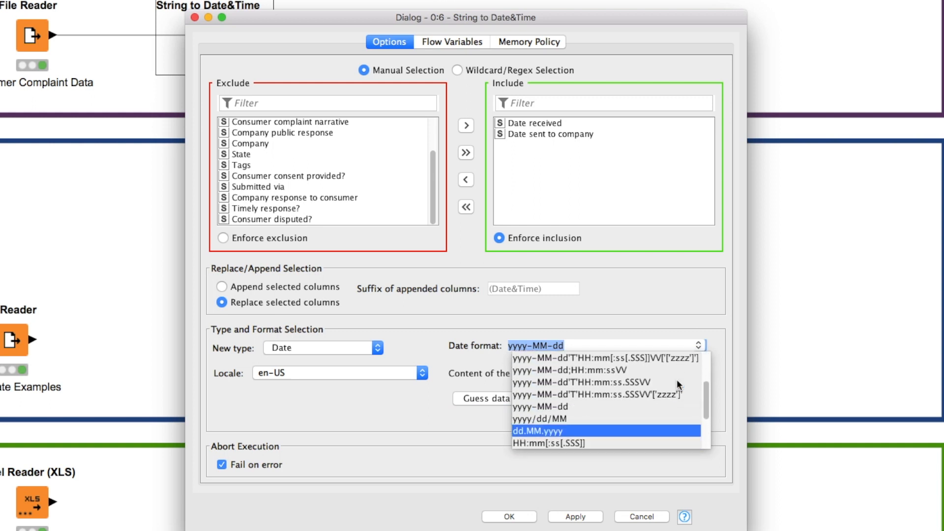
pyautogui.scroll(-6, 677, 379)
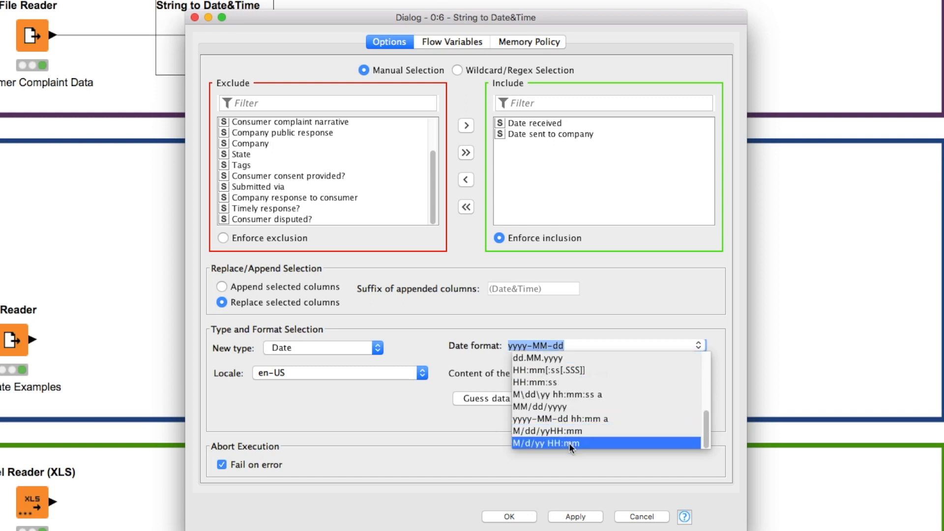
pyautogui.scroll(10, 579, 378)
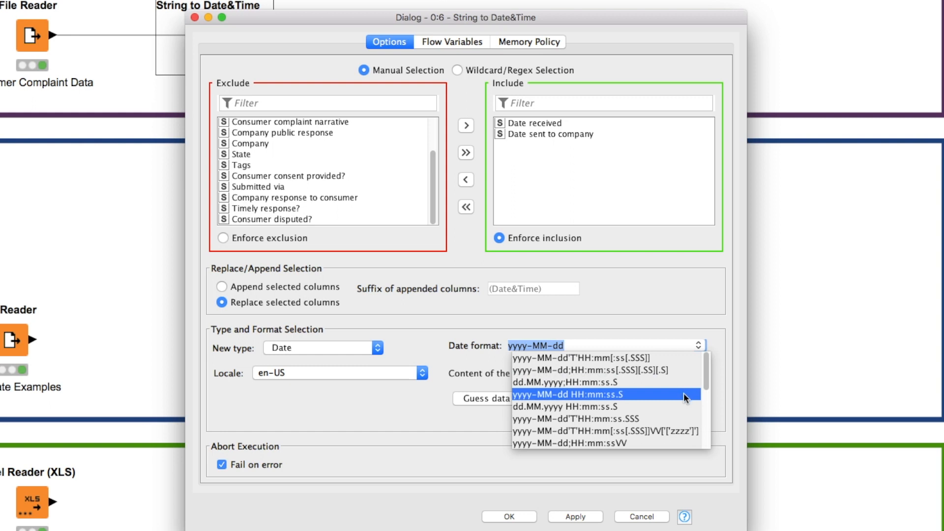
pyautogui.click(401, 413)
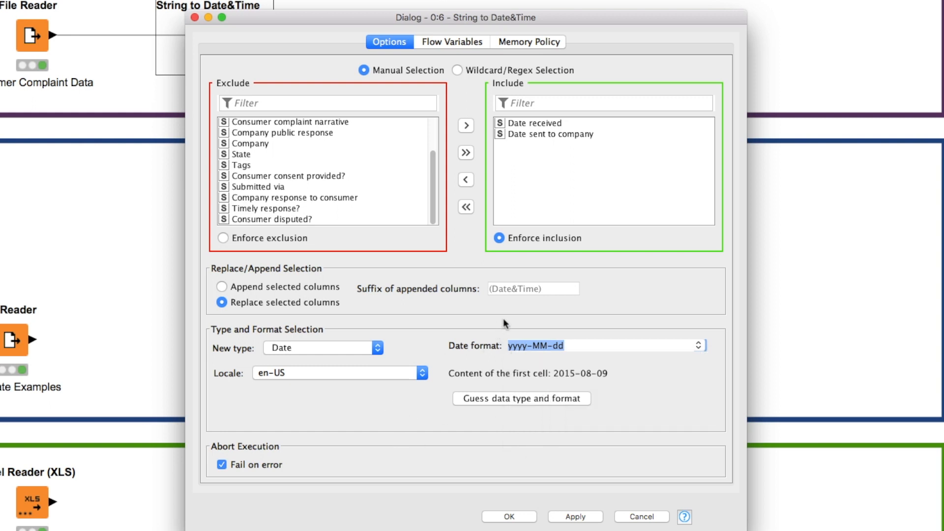
pyautogui.click(699, 344)
pyautogui.scroll(-5, 688, 369)
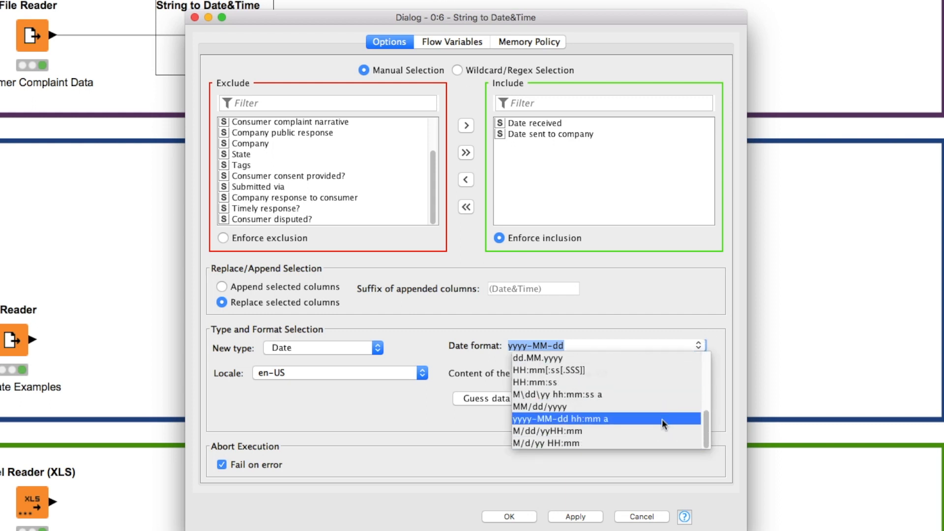
pyautogui.click(647, 302)
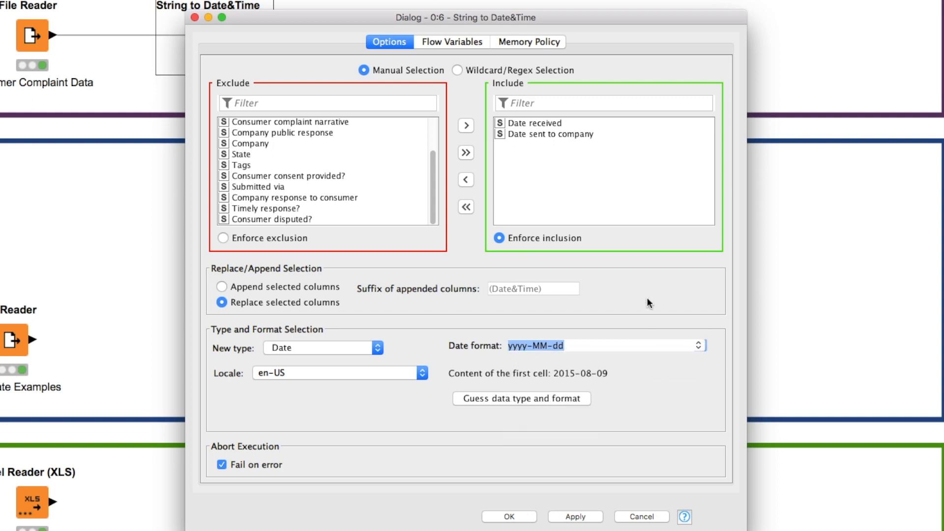
pyautogui.click(602, 347)
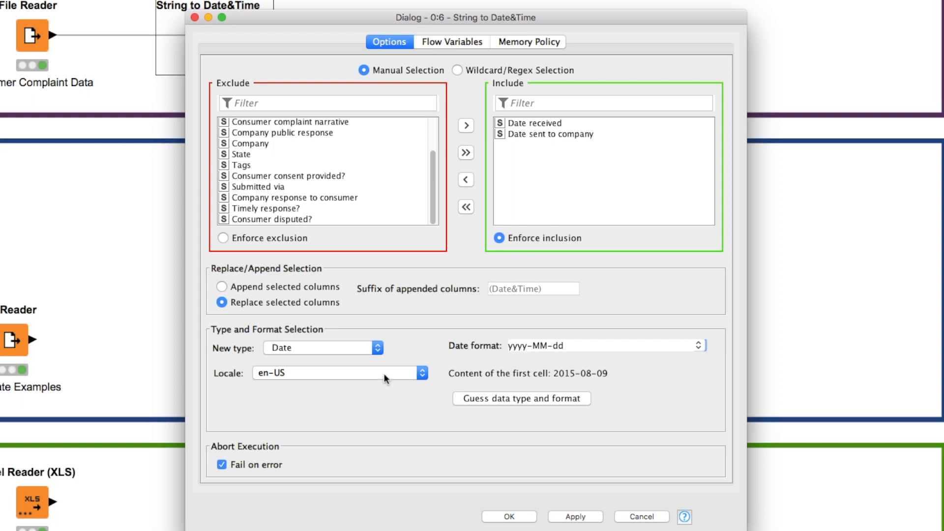
pyautogui.click(377, 348)
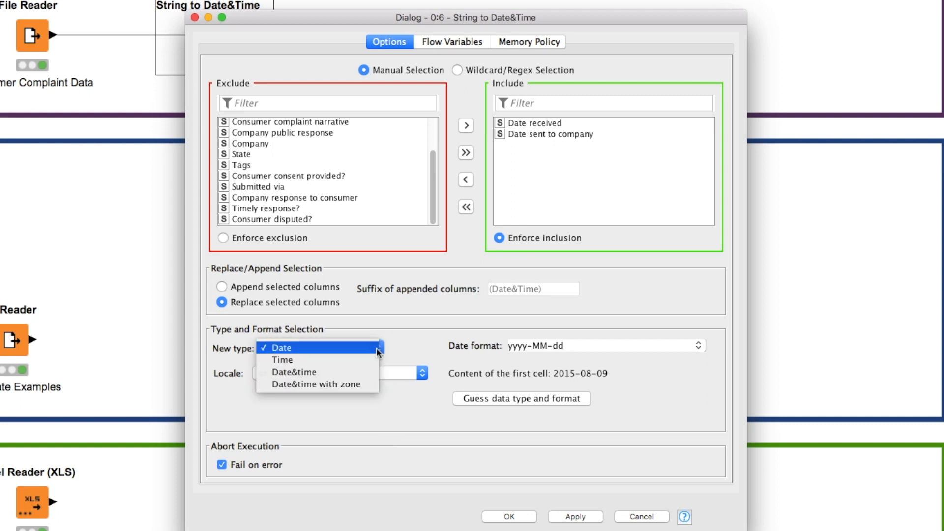
pyautogui.click(356, 347)
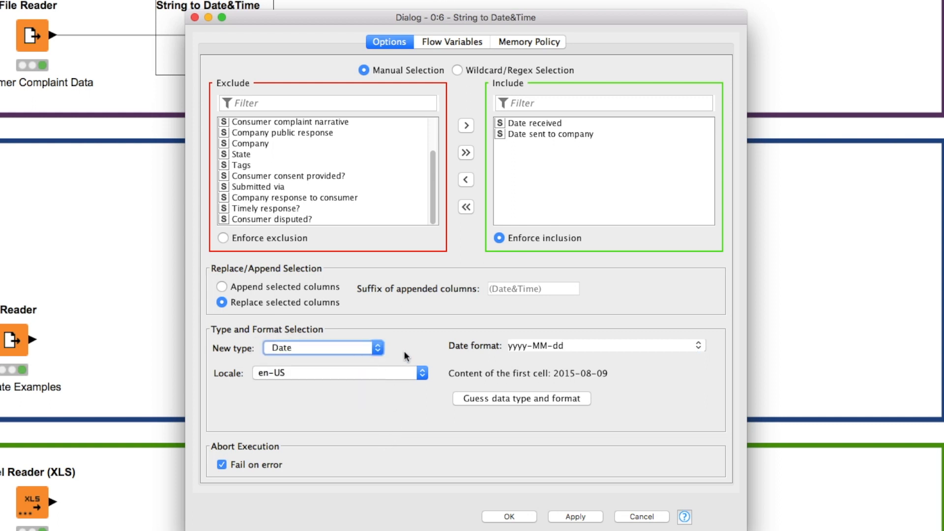
# - Review the available new types and locales, keeping Date as the type and en-US as the locale
pyautogui.click(381, 350)
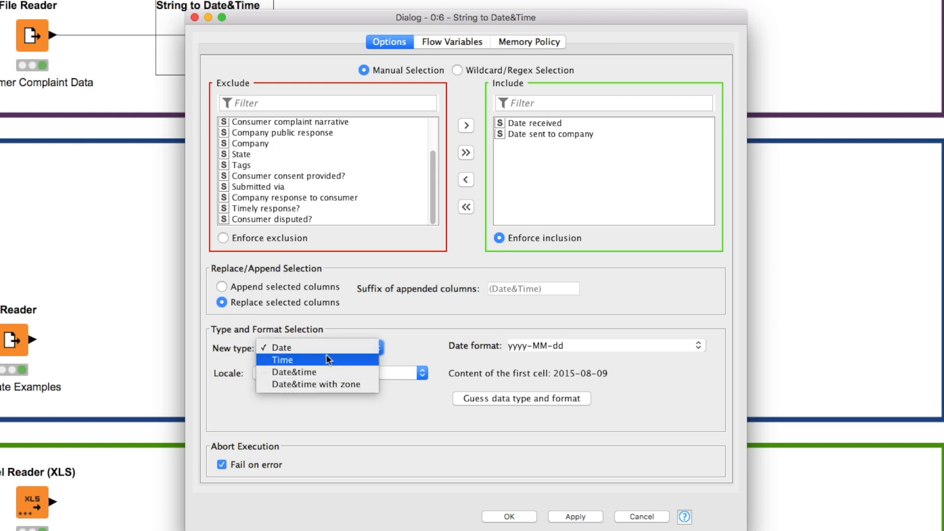
pyautogui.click(314, 349)
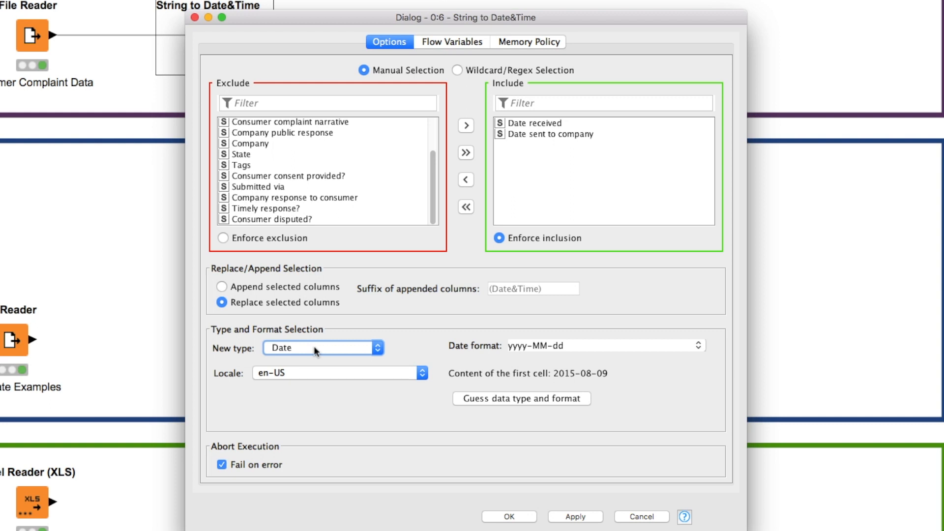
pyautogui.click(394, 377)
pyautogui.scroll(5, 372, 452)
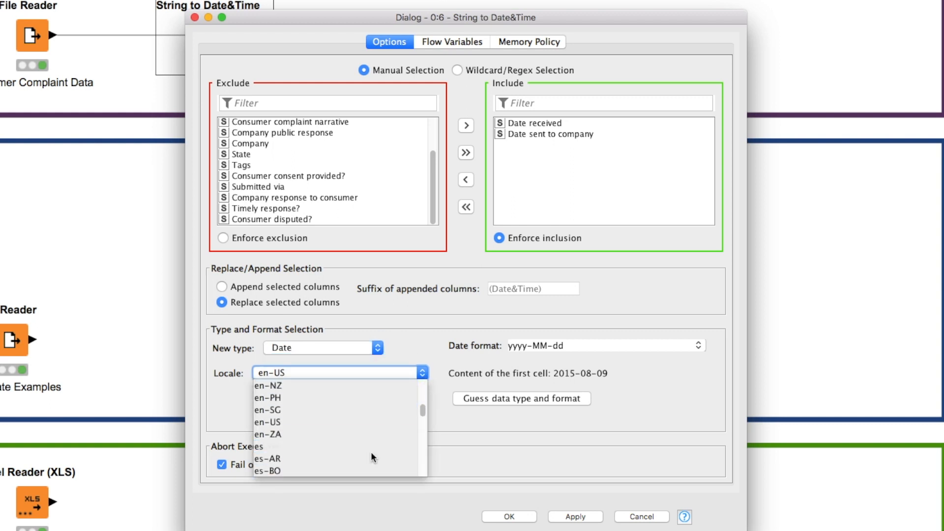
pyautogui.scroll(10, 372, 458)
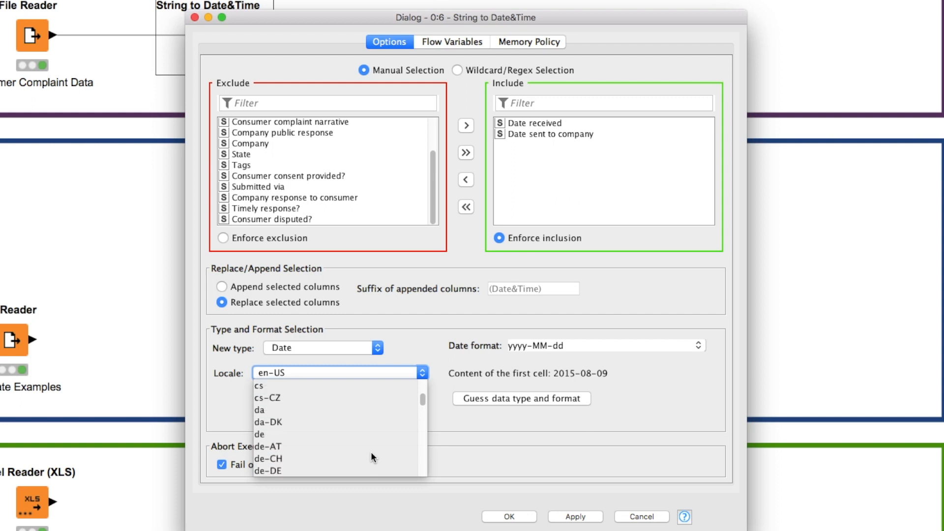
pyautogui.scroll(8, 373, 457)
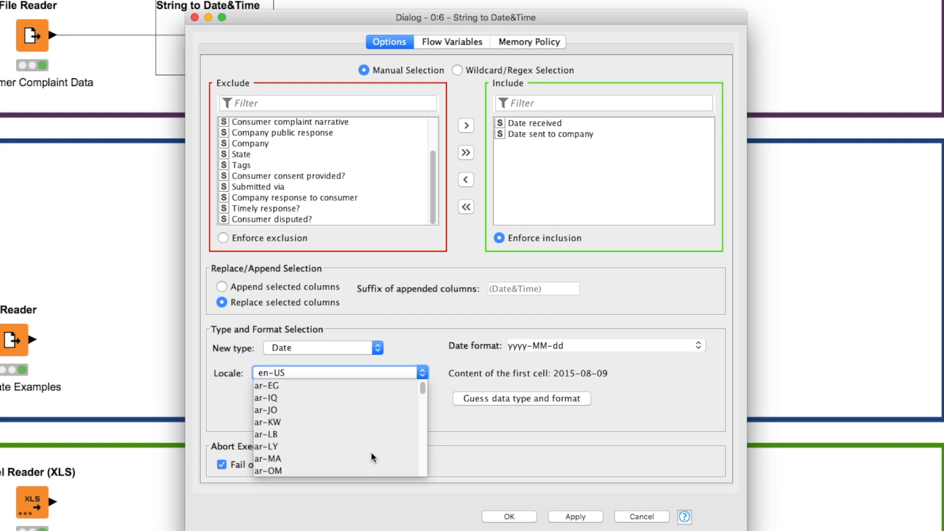
pyautogui.click(425, 343)
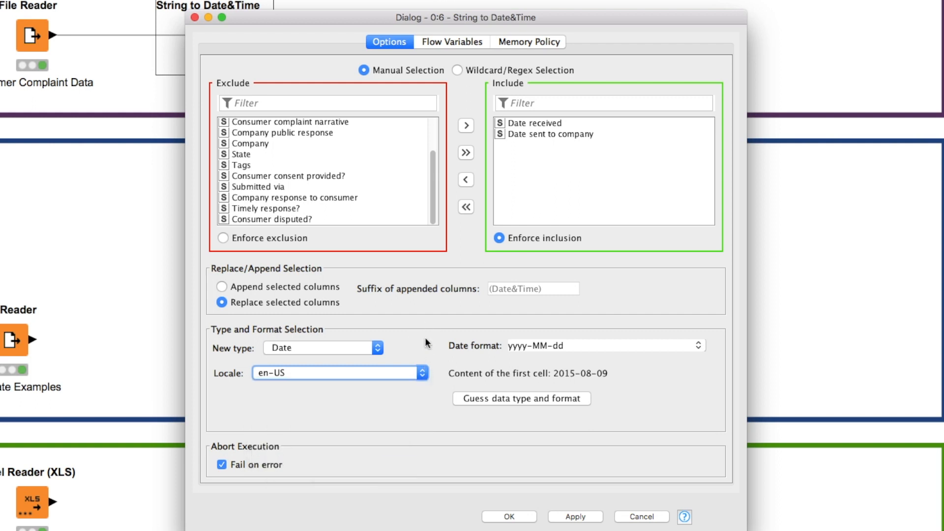
# - Turn off Fail on error, and check both date columns in the node's output table for missing values
pyautogui.click(221, 465)
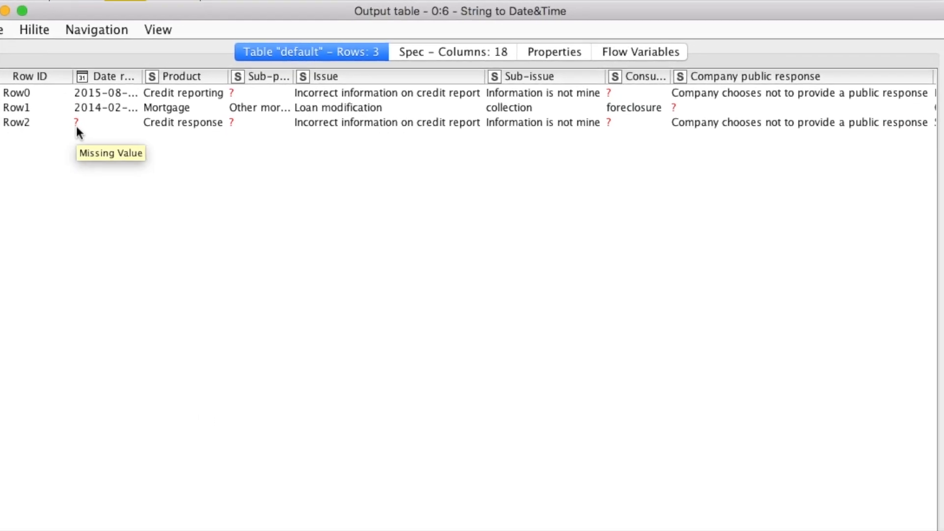
pyautogui.hscroll(10, 244, 156)
pyautogui.hscroll(15, 185, 176)
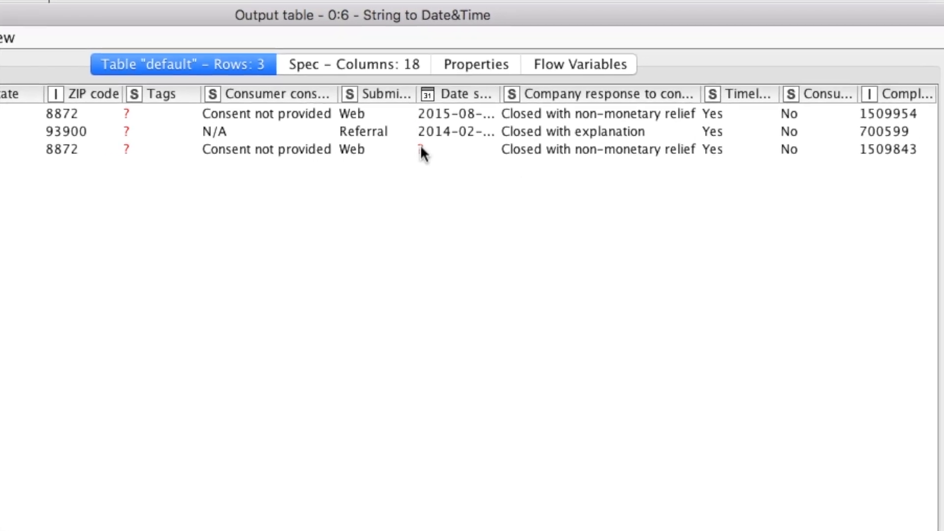
pyautogui.hscroll(-15, 391, 156)
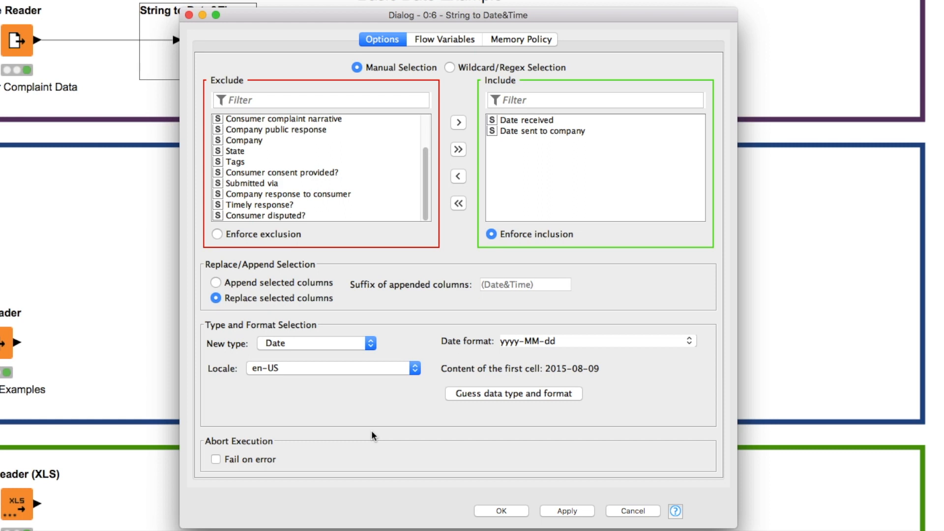
# - Switch to Wildcard/Regex Selection with the wildcard pattern Date*, and apply the settings, accepting the node reset
pyautogui.click(450, 69)
pyautogui.click(363, 88)
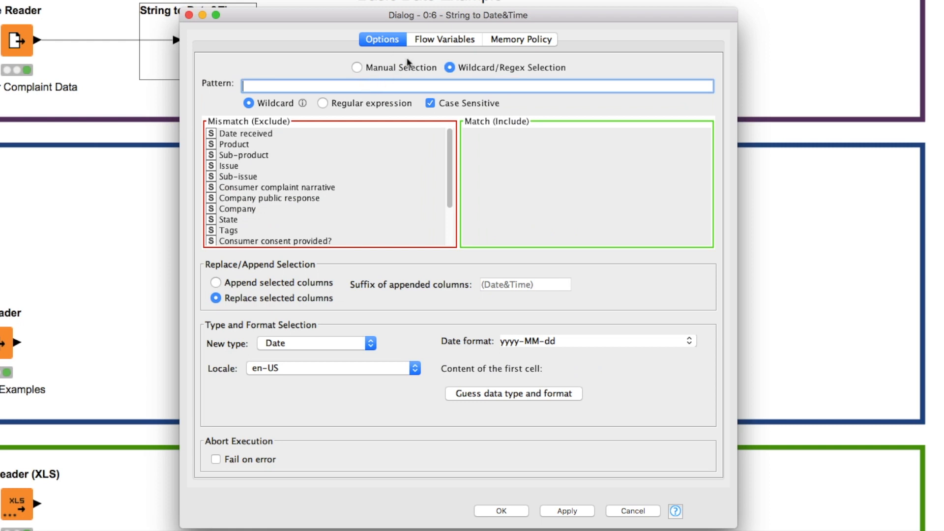
pyautogui.click(452, 70)
pyautogui.click(412, 87)
pyautogui.write('Date*')
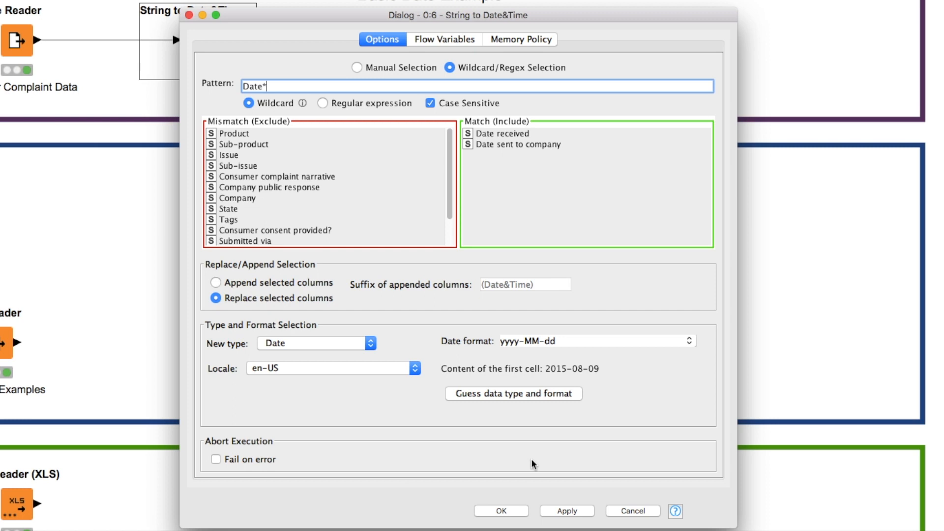
pyautogui.click(508, 514)
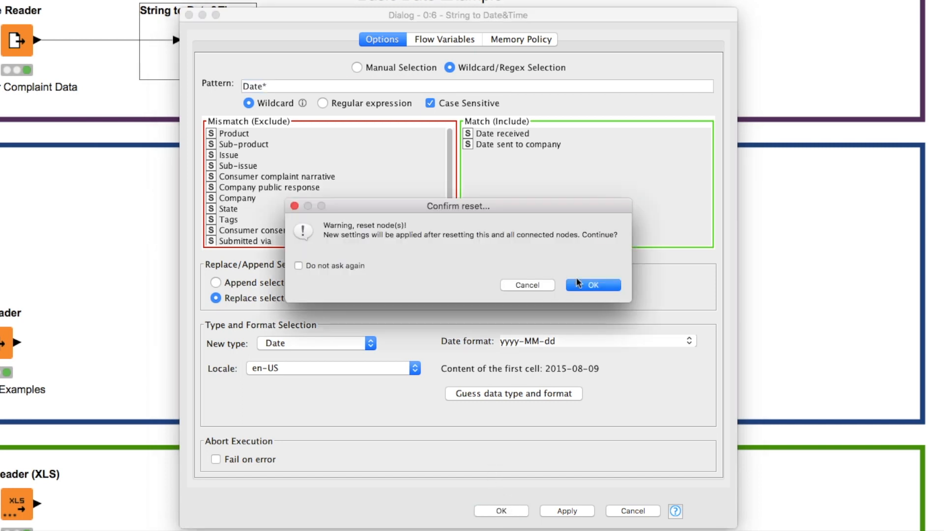
pyautogui.click(587, 284)
# - Execute the String to Date&Time node and open its output table, placed below the node
pyautogui.rightClick(196, 41)
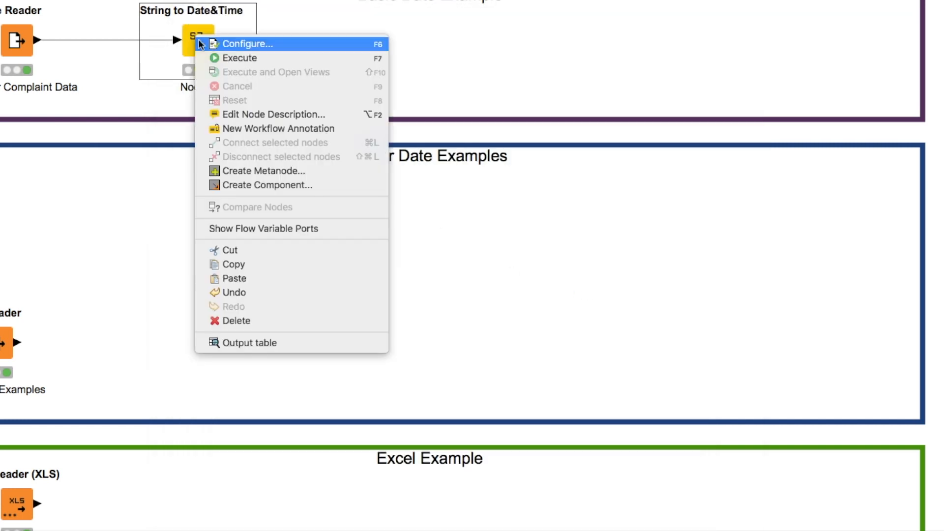
pyautogui.click(303, 58)
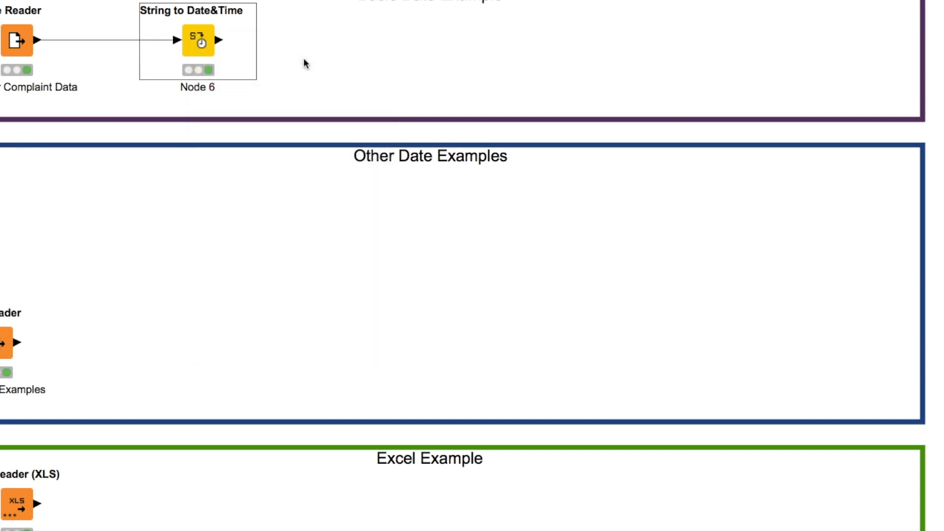
pyautogui.rightClick(194, 43)
pyautogui.click(297, 346)
pyautogui.moveTo(313, 44); pyautogui.dragTo(367, 109)
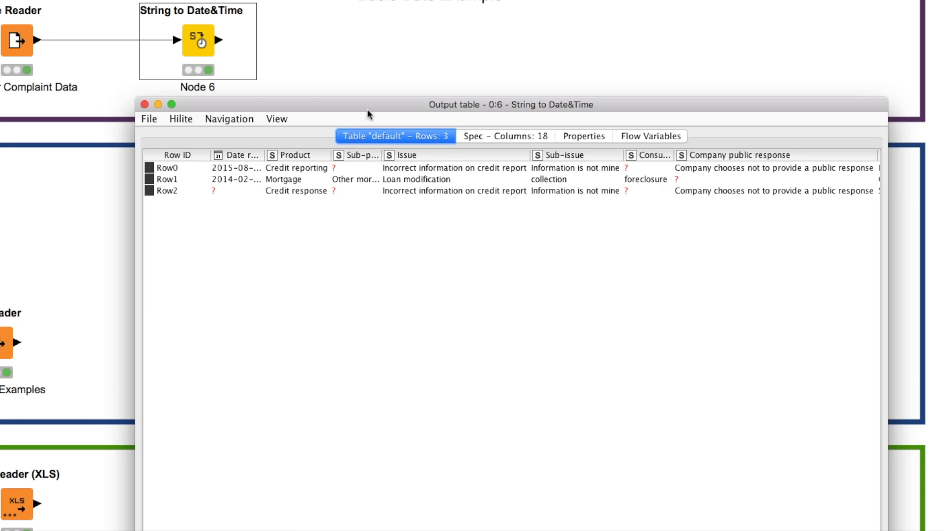
# - Widen the Date received and Date sent to company columns so the full dates can be read
pyautogui.moveTo(266, 155); pyautogui.dragTo(302, 155)
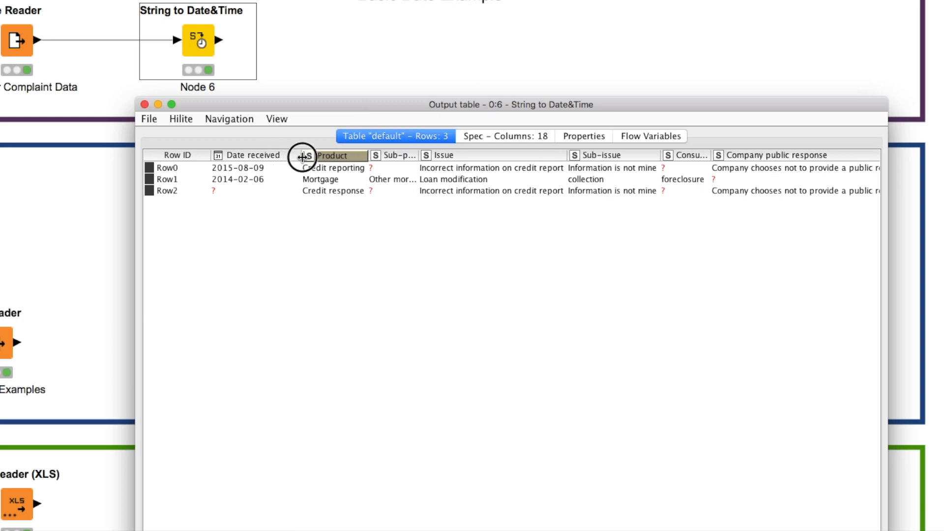
pyautogui.hscroll(15, 481, 255)
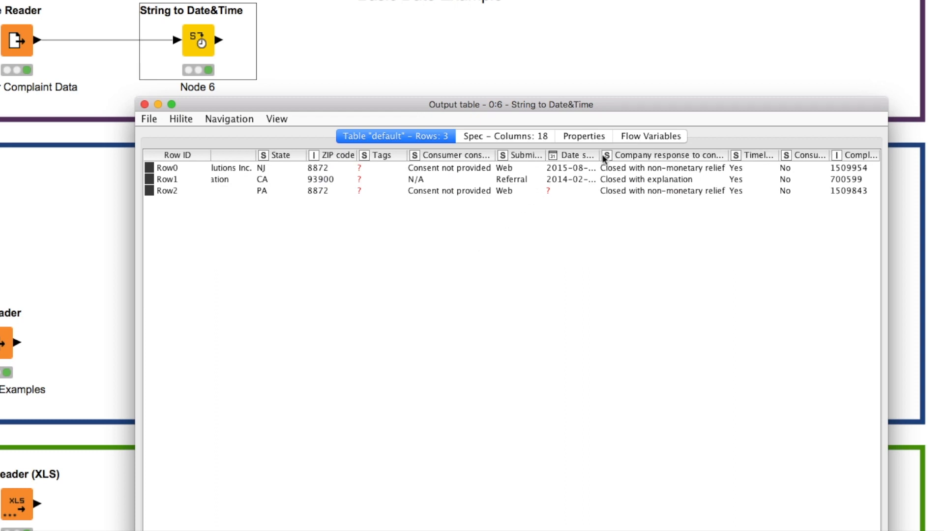
pyautogui.moveTo(599, 156); pyautogui.dragTo(666, 158)
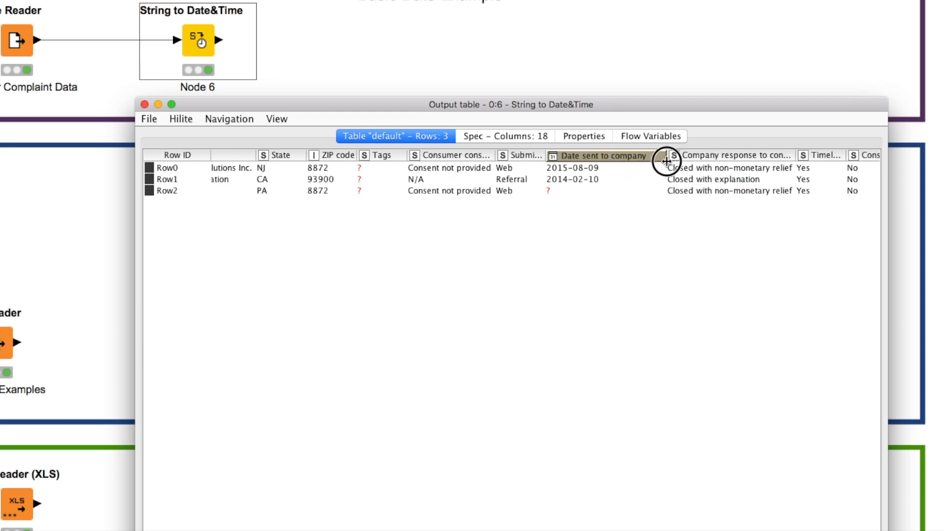
pyautogui.hscroll(-10, 438, 253)
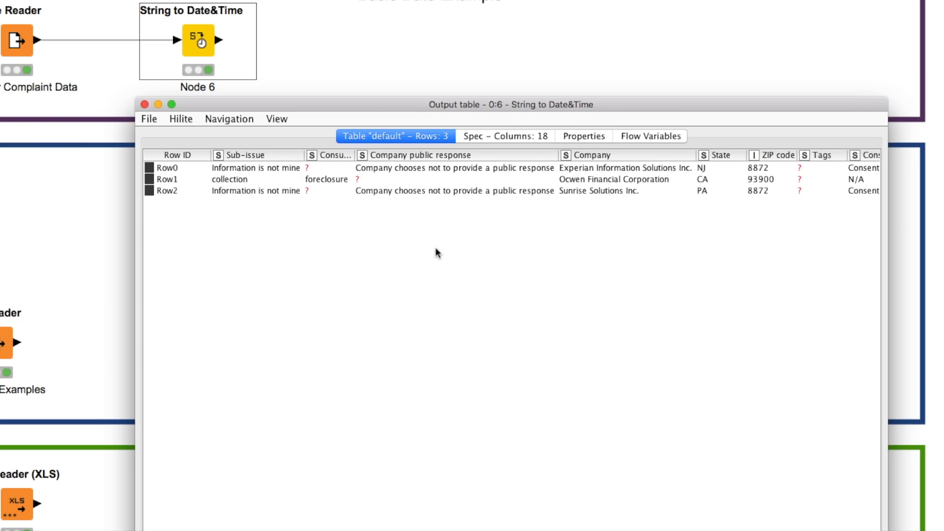
# - Examine the converted dates and column type icons of Date received and Date sent to company
pyautogui.moveTo(259, 169); pyautogui.dragTo(262, 183)
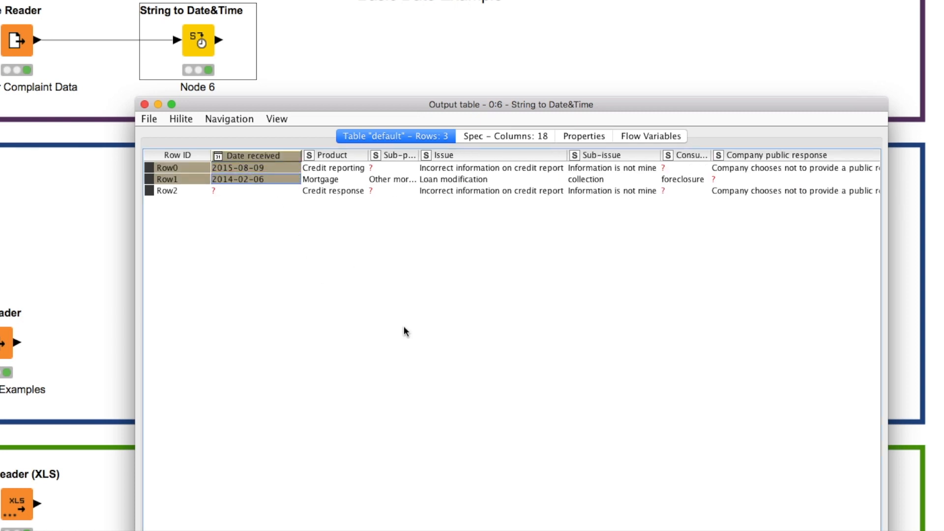
pyautogui.hscroll(10, 406, 331)
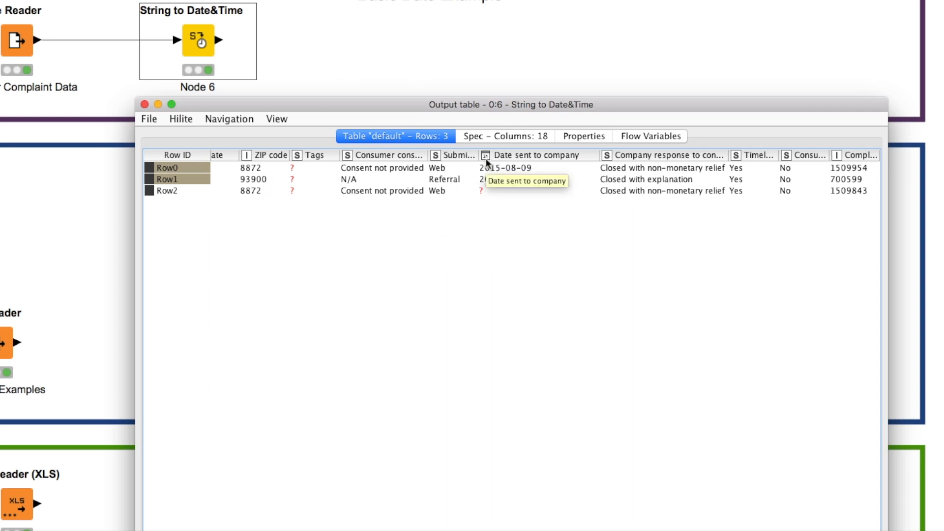
pyautogui.hscroll(-10, 511, 324)
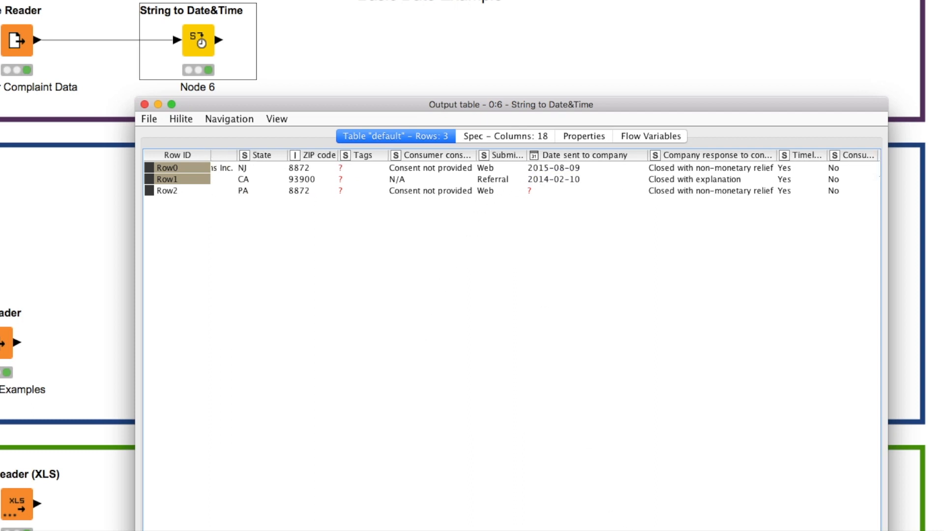
pyautogui.hscroll(-5, 511, 324)
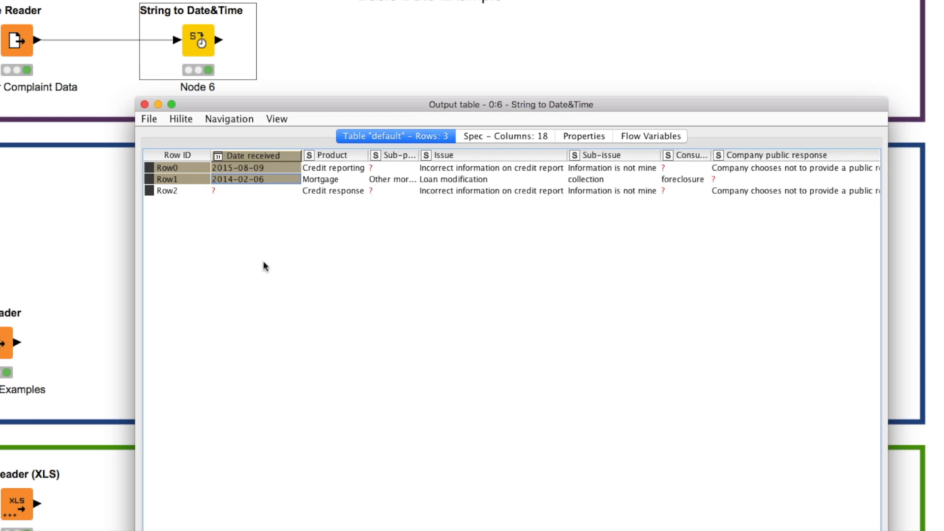
pyautogui.click(273, 168)
pyautogui.click(282, 178)
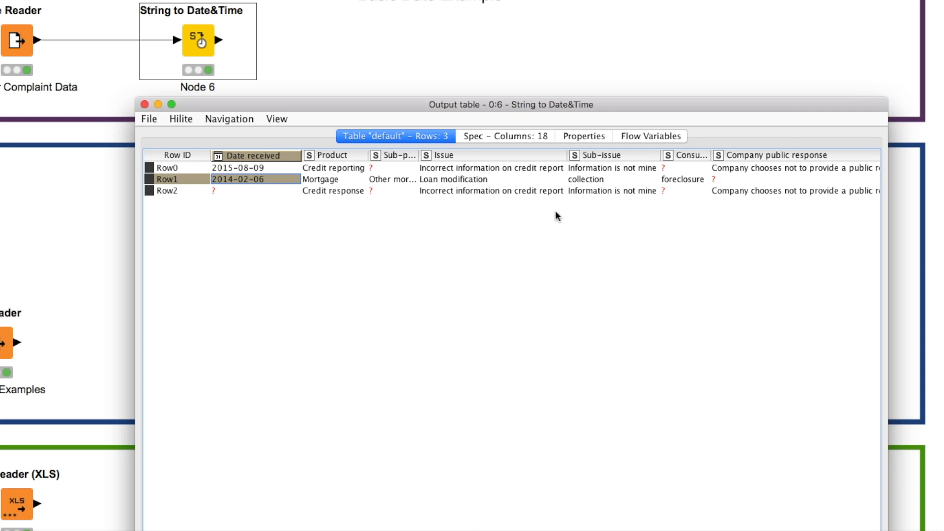
# - Check the column types of Date received and Date sent to company in the table specification, and close the output table
pyautogui.click(485, 137)
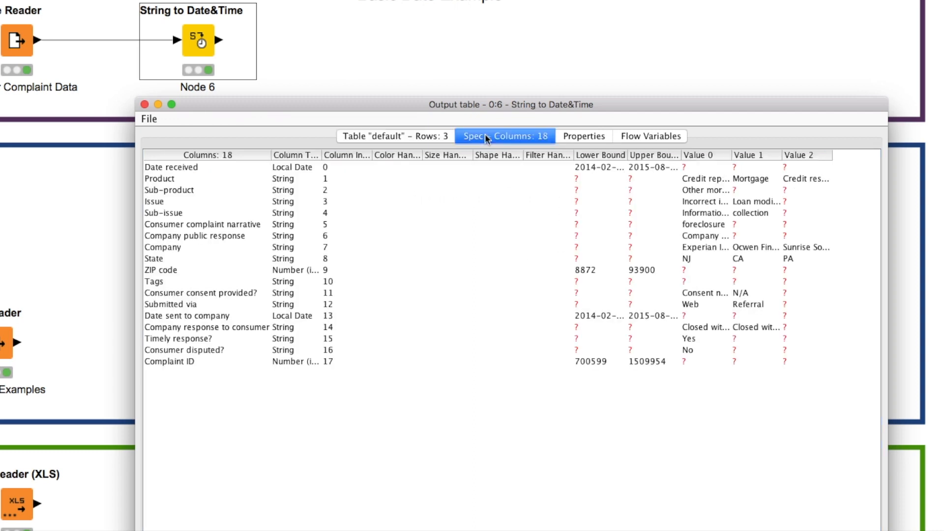
pyautogui.moveTo(323, 157); pyautogui.dragTo(400, 155)
pyautogui.click(335, 167)
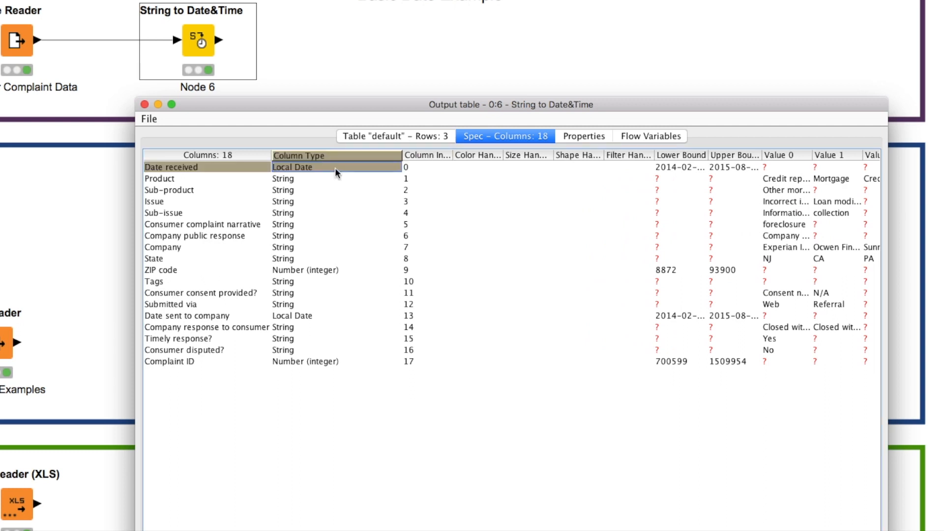
pyautogui.click(328, 317)
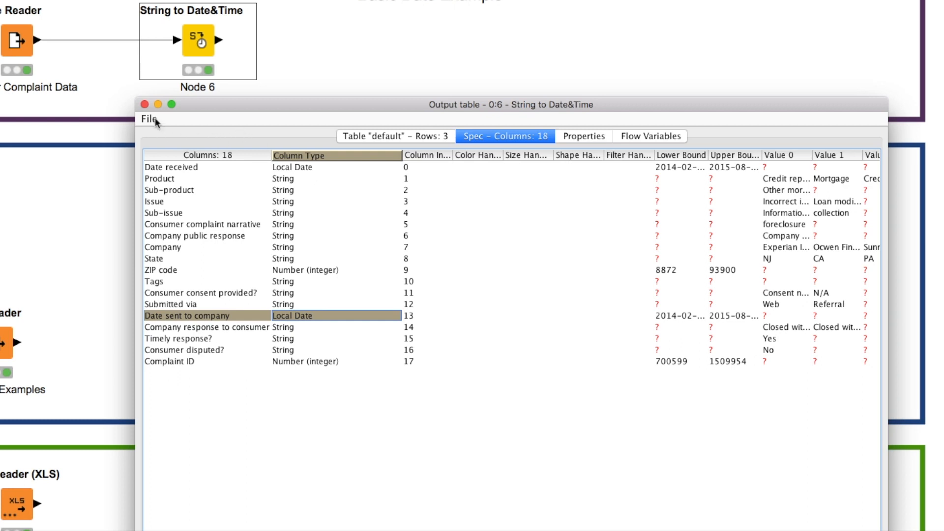
pyautogui.click(144, 104)
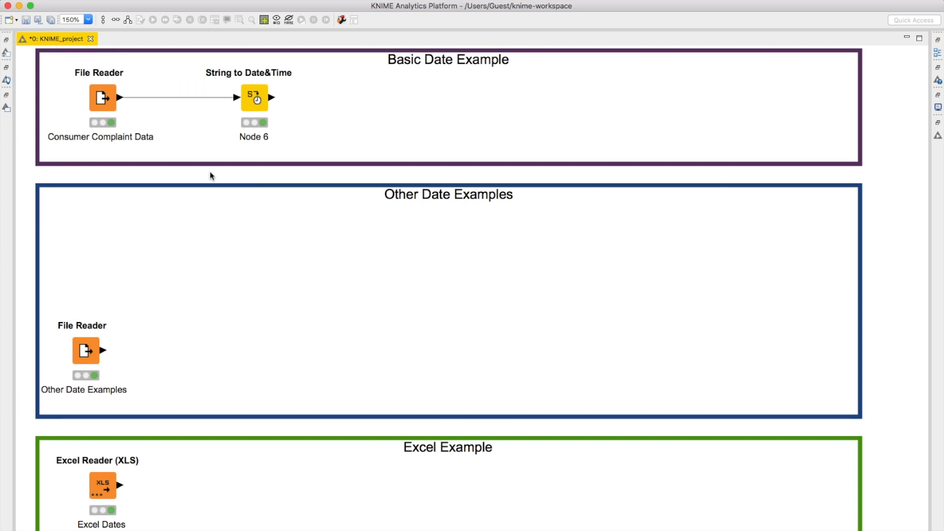
# - Open the file table of the Other Date Examples File Reader and widen its Date_Time column
pyautogui.rightClick(89, 353)
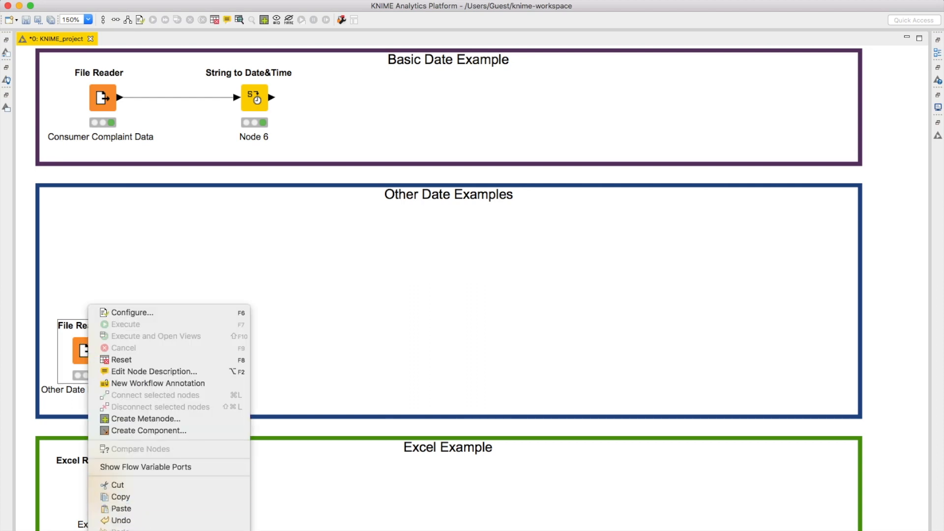
pyautogui.click(128, 530)
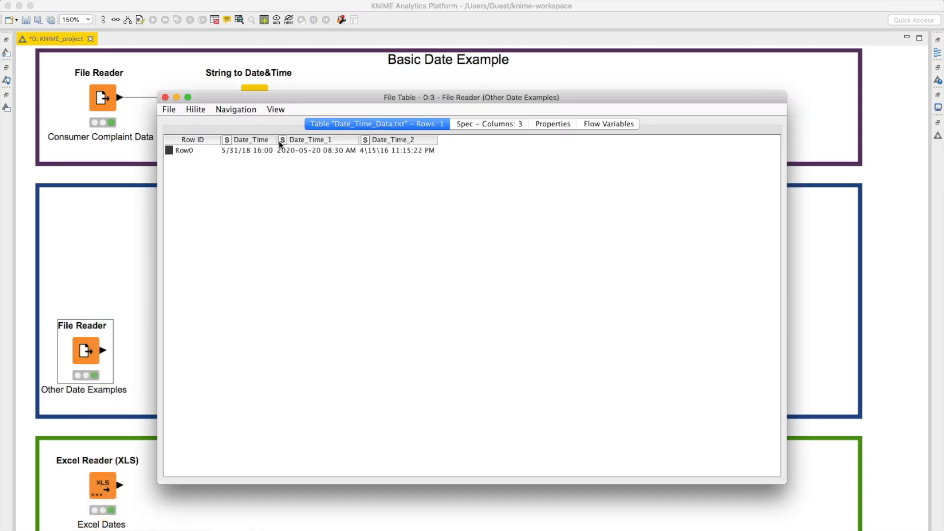
pyautogui.moveTo(279, 141); pyautogui.dragTo(315, 135)
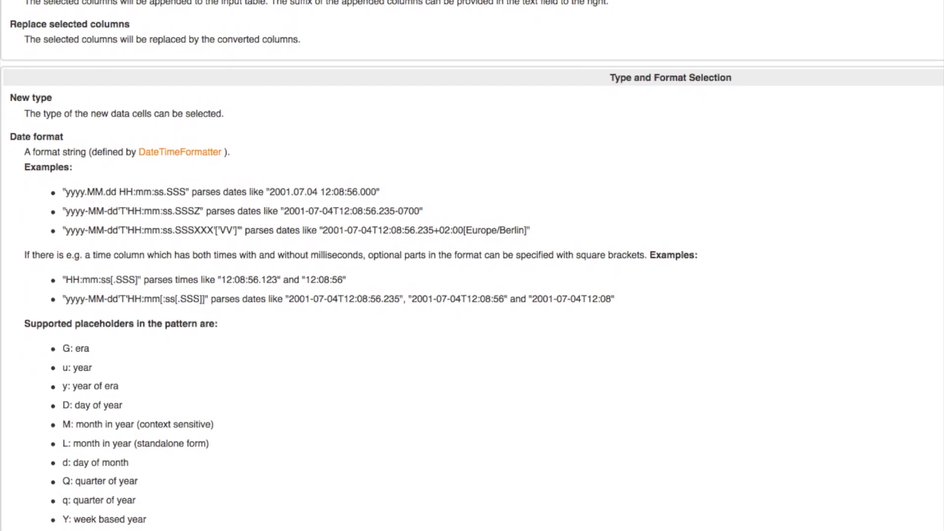
# - Read the date format documentation, covering the example patterns, the supported placeholders and the DateTimeFormatter symbol table
pyautogui.scroll(-3, 472, 265)
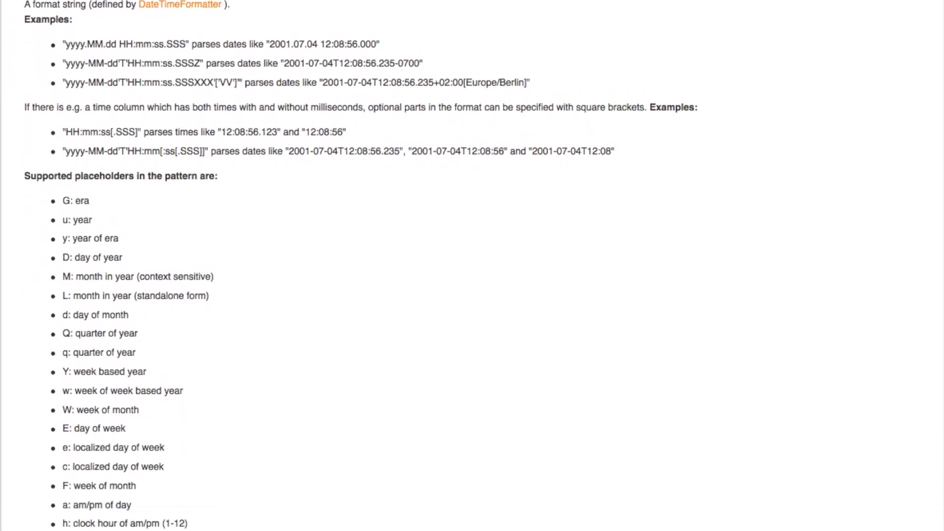
pyautogui.scroll(-1, 472, 265)
pyautogui.scroll(-3, 472, 266)
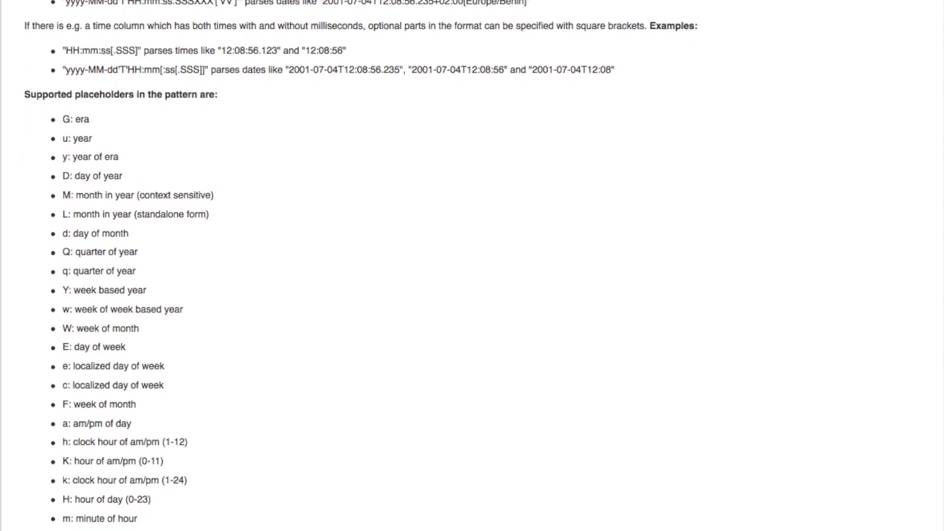
pyautogui.scroll(-1, 472, 265)
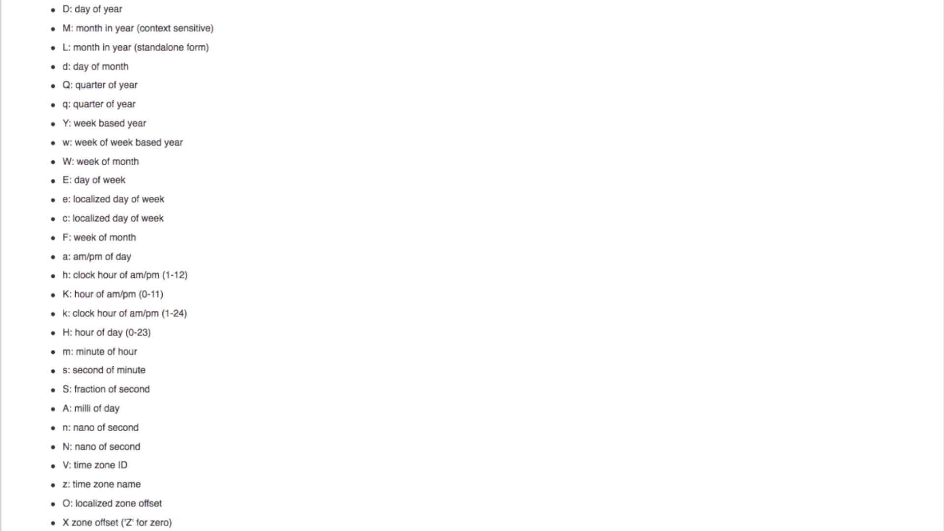
pyautogui.scroll(-1, 471, 266)
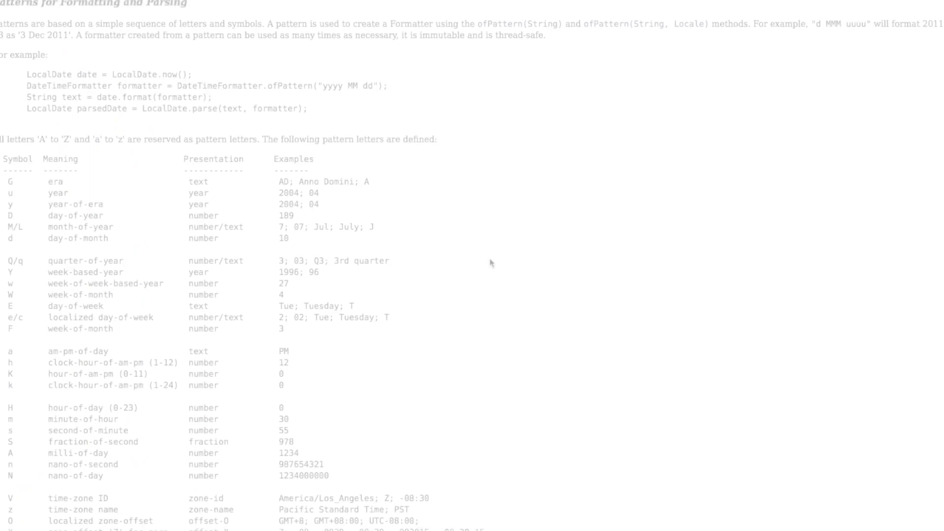
pyautogui.scroll(-3, 490, 263)
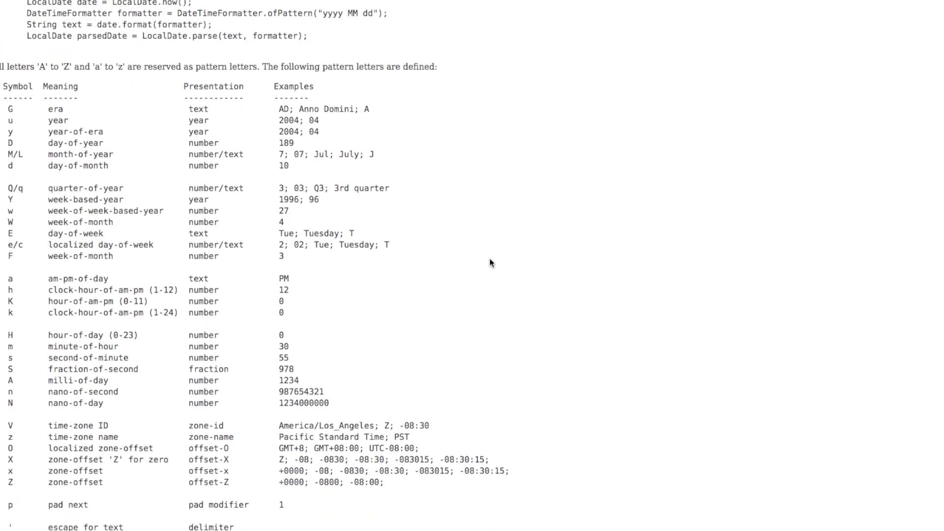
pyautogui.scroll(-2, 491, 263)
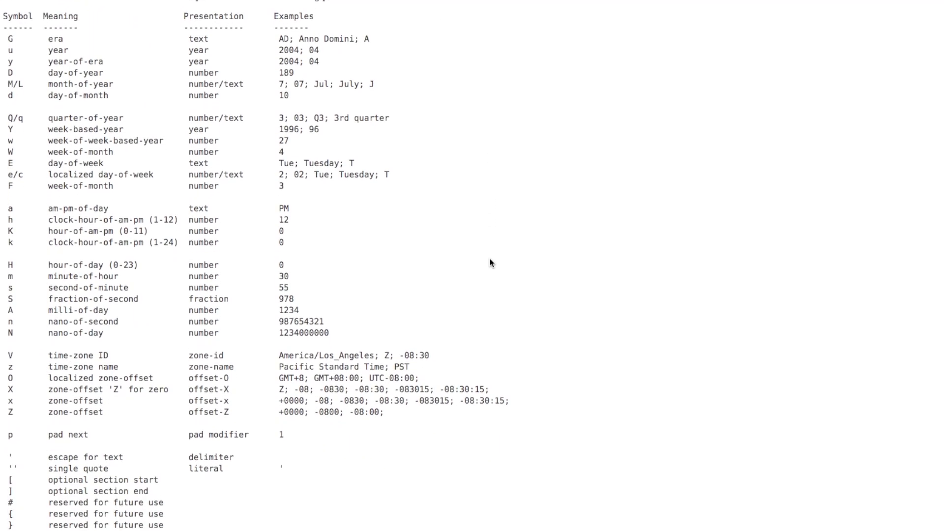
# - Read the pattern letter rules below the DateTimeFormatter symbol table, and widen the Date_Time_2 column in the file table
pyautogui.scroll(-3, 491, 263)
pyautogui.scroll(-3, 490, 264)
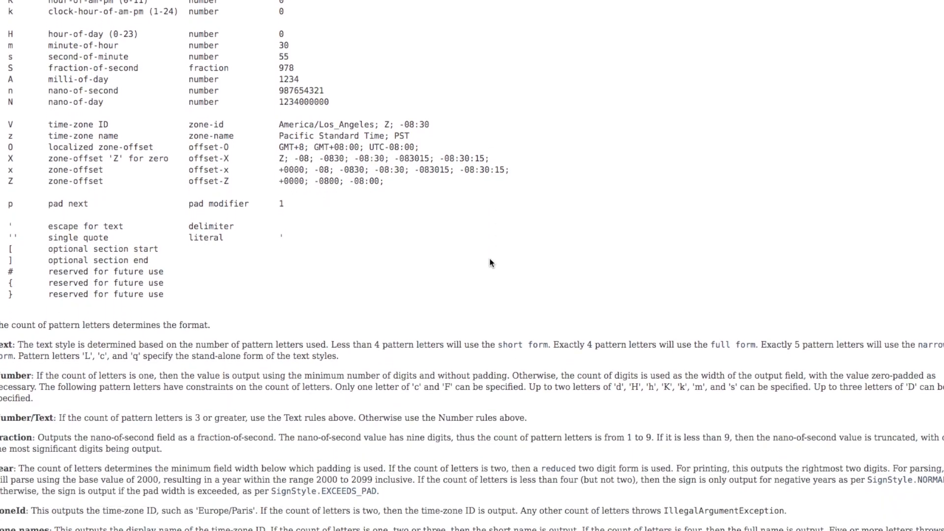
pyautogui.scroll(-3, 491, 263)
pyautogui.scroll(-3, 491, 263)
pyautogui.scroll(-1, 490, 263)
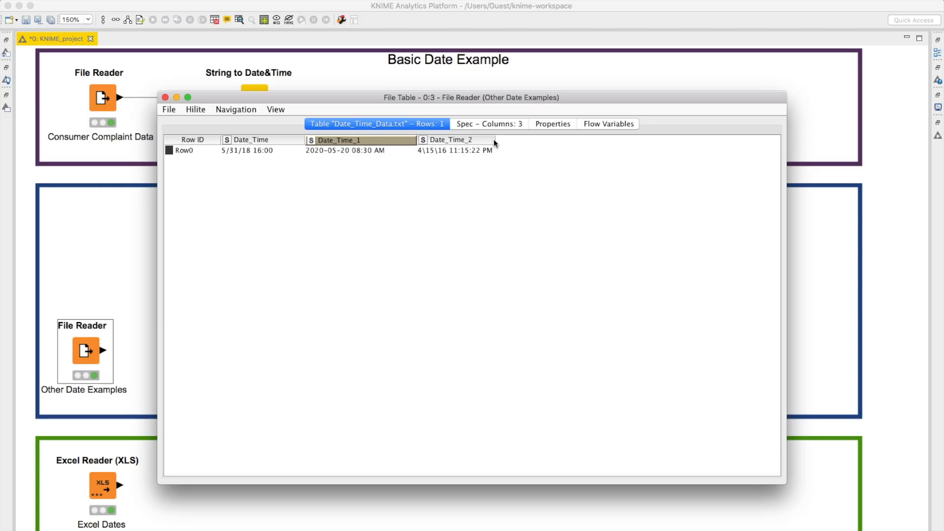
pyautogui.moveTo(495, 142); pyautogui.dragTo(519, 143)
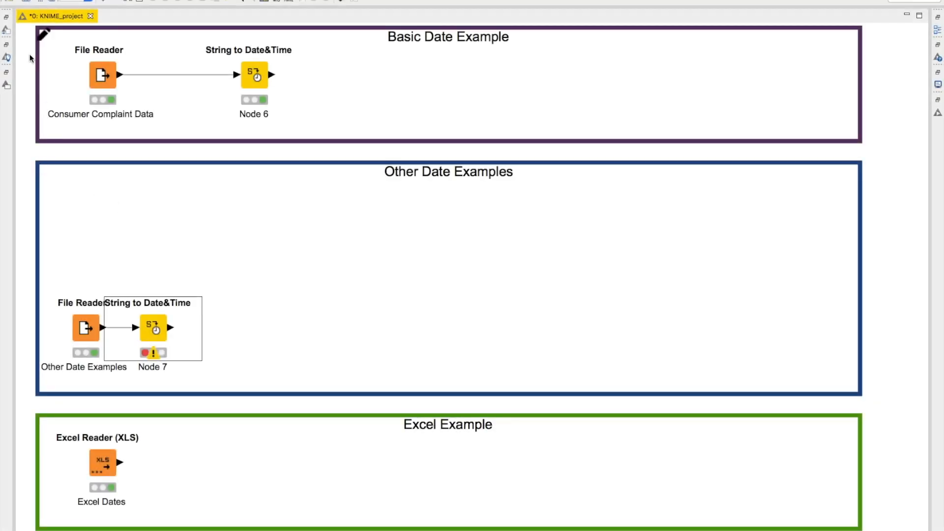
# - Add two more String to Date&Time nodes in series after the first one in the Other Date Examples section
pyautogui.click(6, 31)
pyautogui.doubleClick(86, 181)
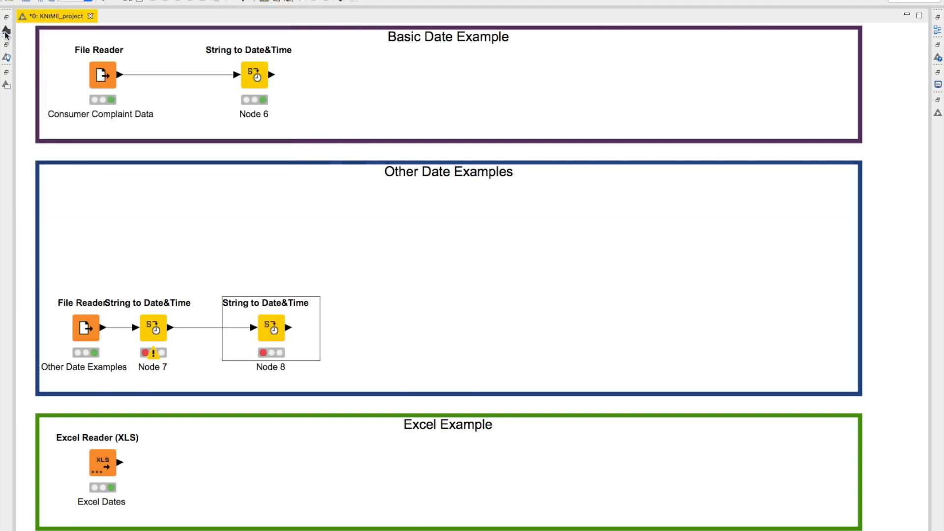
pyautogui.click(6, 31)
pyautogui.doubleClick(96, 182)
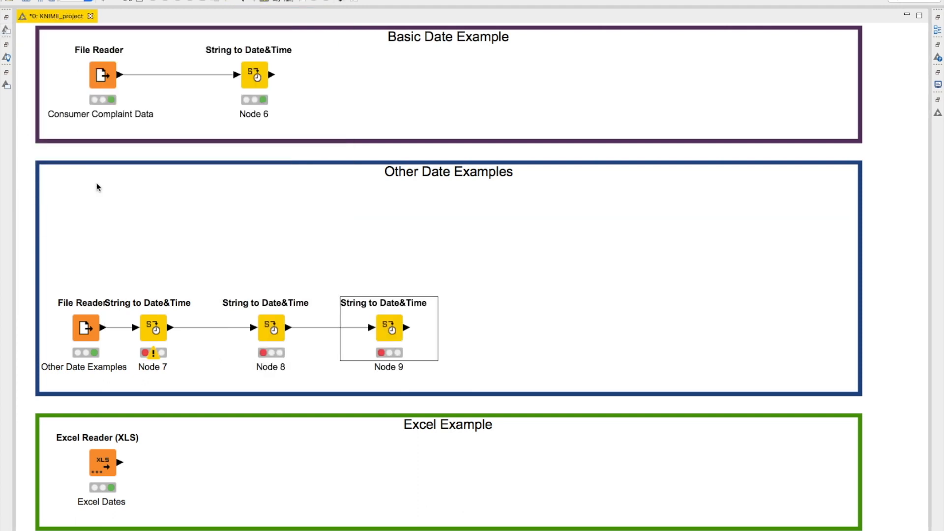
# - Configure the first String to Date&Time node of Other Date Examples to include only Date_Time, and try guessing its data type and format
pyautogui.click(164, 320)
pyautogui.moveTo(124, 333); pyautogui.dragTo(125, 334)
pyautogui.doubleClick(130, 354)
pyautogui.click(491, 200)
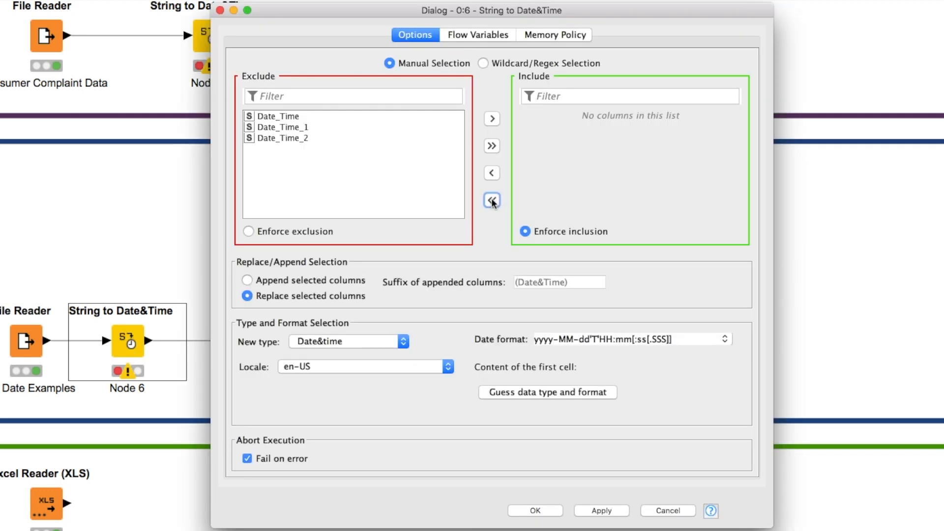
pyautogui.click(337, 116)
pyautogui.click(492, 118)
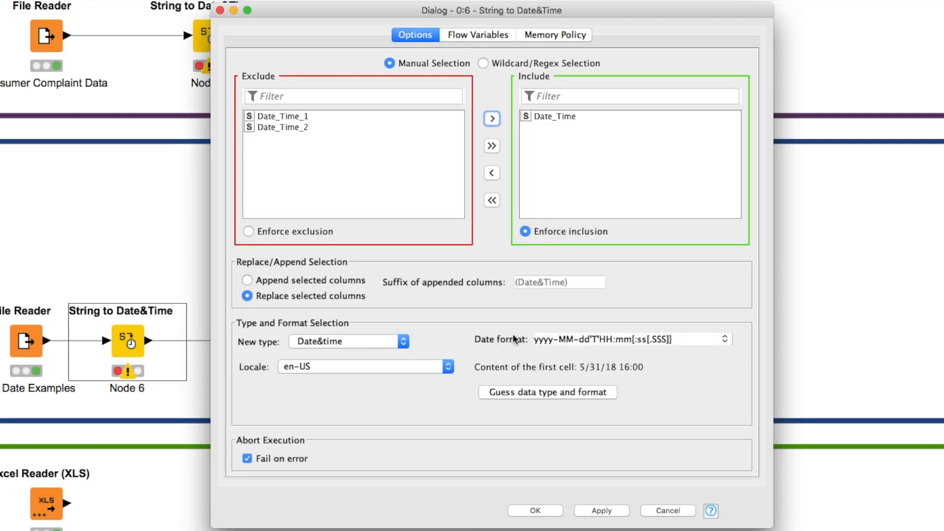
pyautogui.click(514, 393)
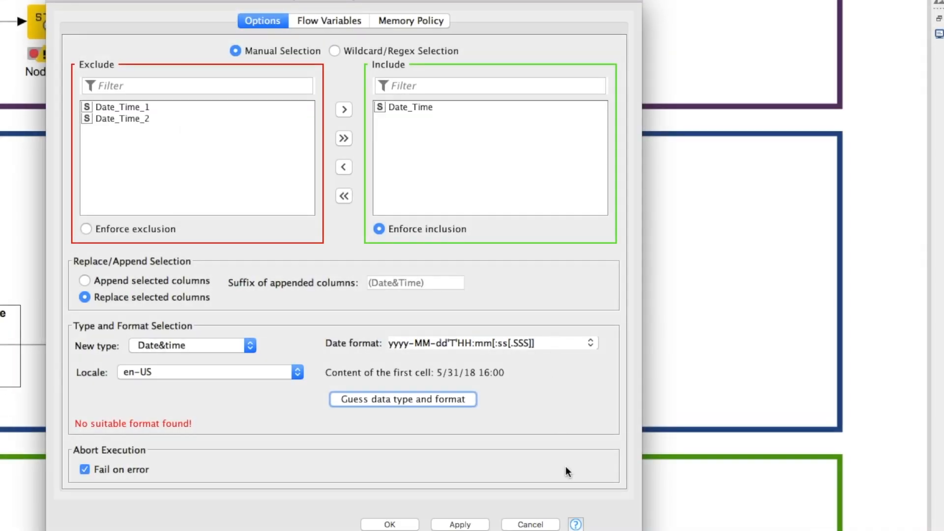
# - Open the String to Date&Time node description beside the dialog and read its supported date format placeholders
pyautogui.click(575, 524)
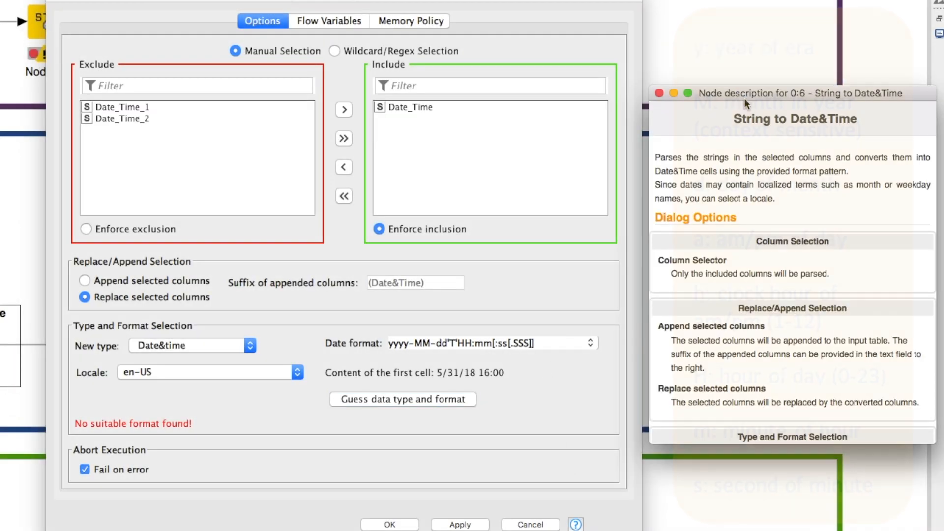
pyautogui.moveTo(791, 87); pyautogui.dragTo(788, 0)
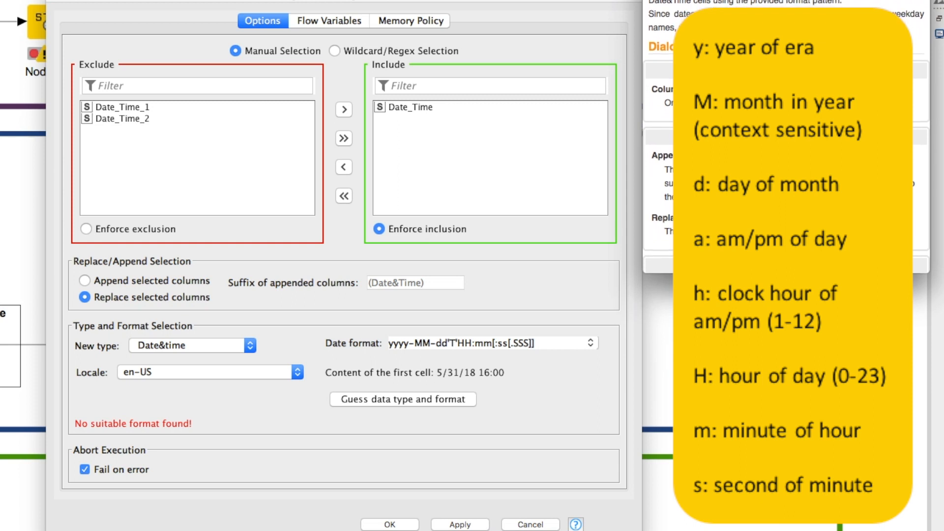
pyautogui.moveTo(792, 273); pyautogui.dragTo(791, 530)
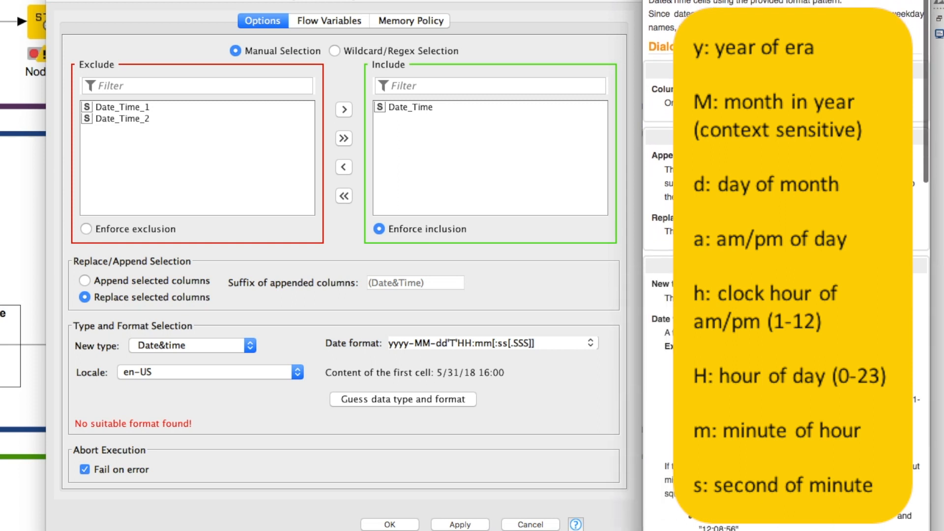
pyautogui.scroll(-15, 786, 265)
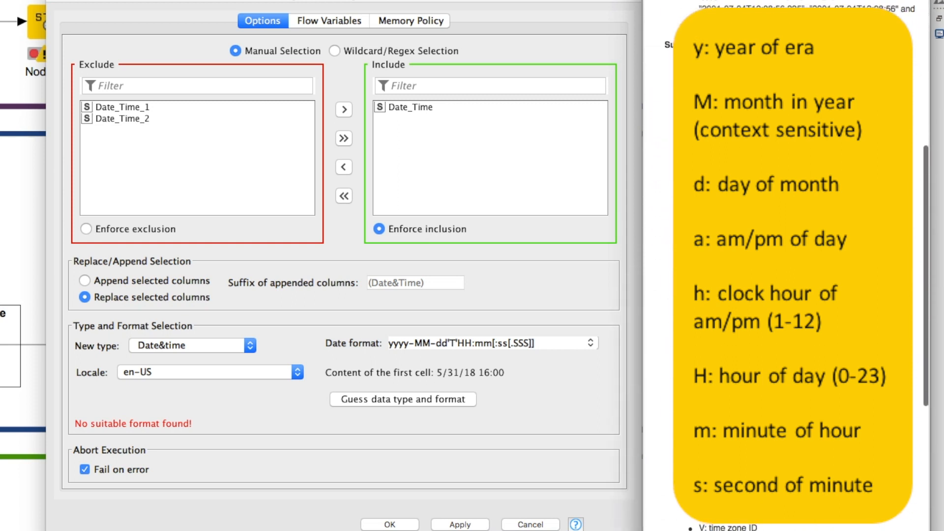
pyautogui.scroll(-5, 786, 265)
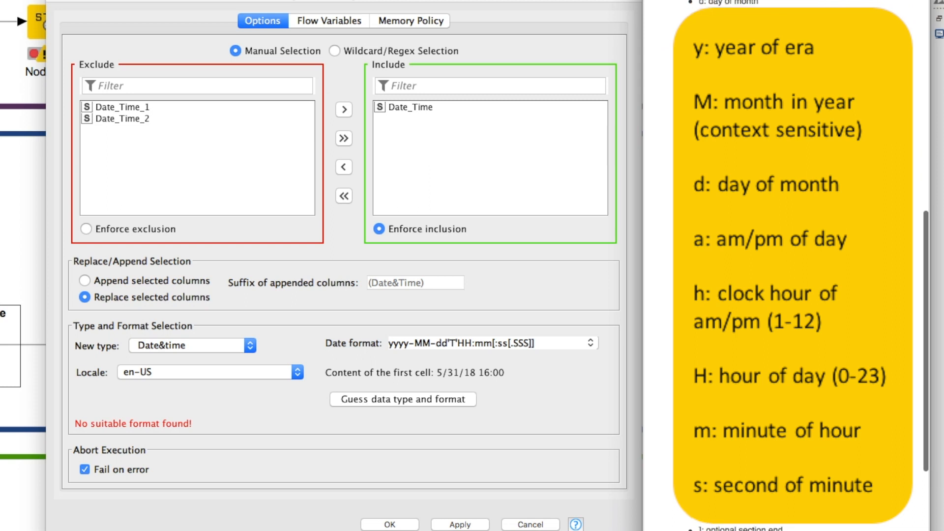
# - Replace the date format for Date_Time with the date part M/dd/yy
pyautogui.click(538, 343)
pyautogui.press('super+a')
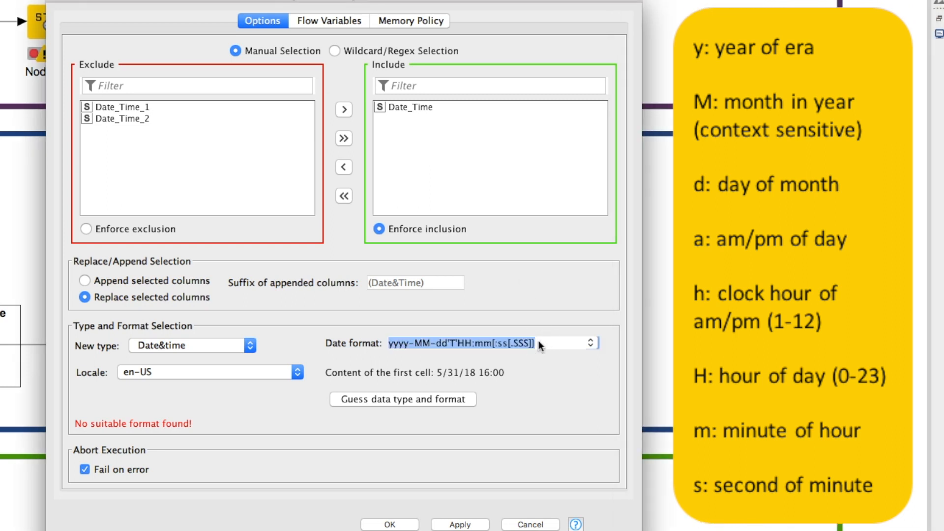
pyautogui.write('M/')
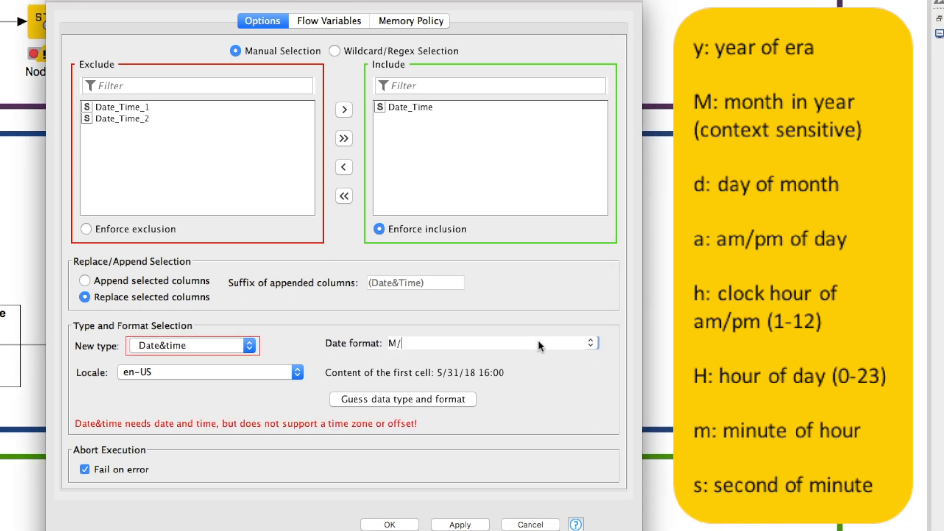
pyautogui.write('dd/yy')
# - Check the time placeholders in the node description, extend the date format to M/dd/yy HH:mm, and accept the node settings
pyautogui.click(576, 524)
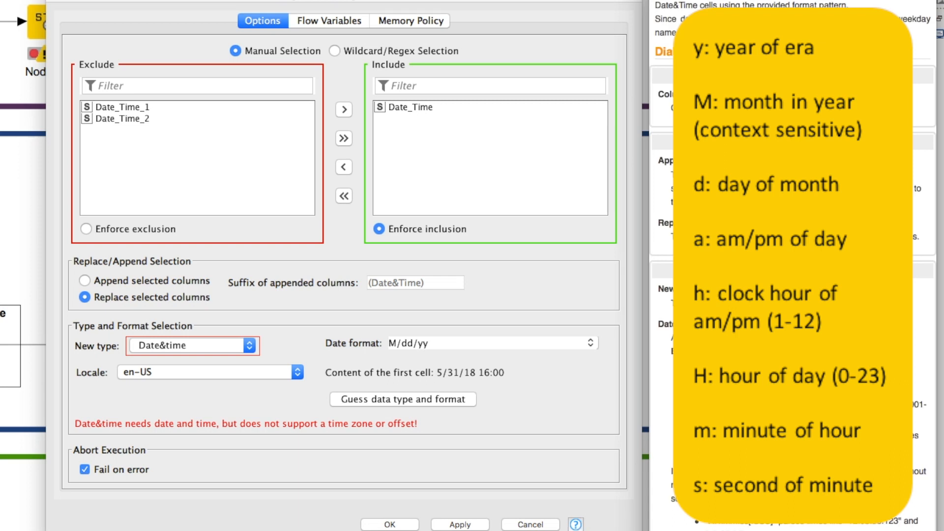
pyautogui.scroll(-10, 793, 266)
pyautogui.scroll(-2, 792, 265)
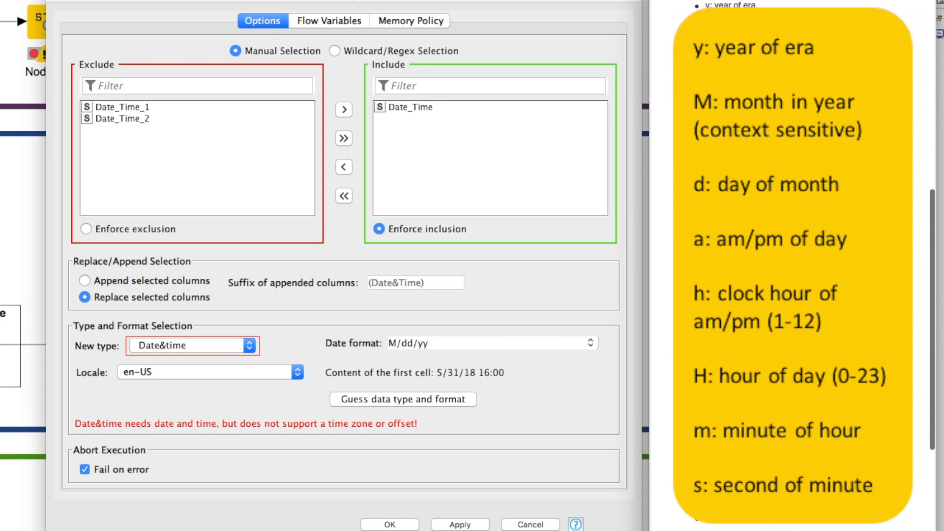
pyautogui.click(481, 341)
pyautogui.click(479, 343)
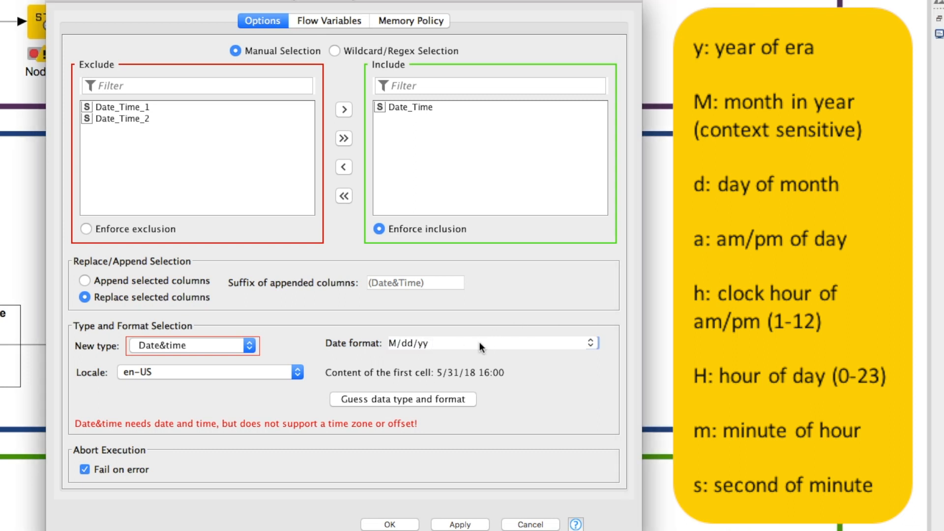
pyautogui.write('HH:mm')
pyautogui.click(389, 524)
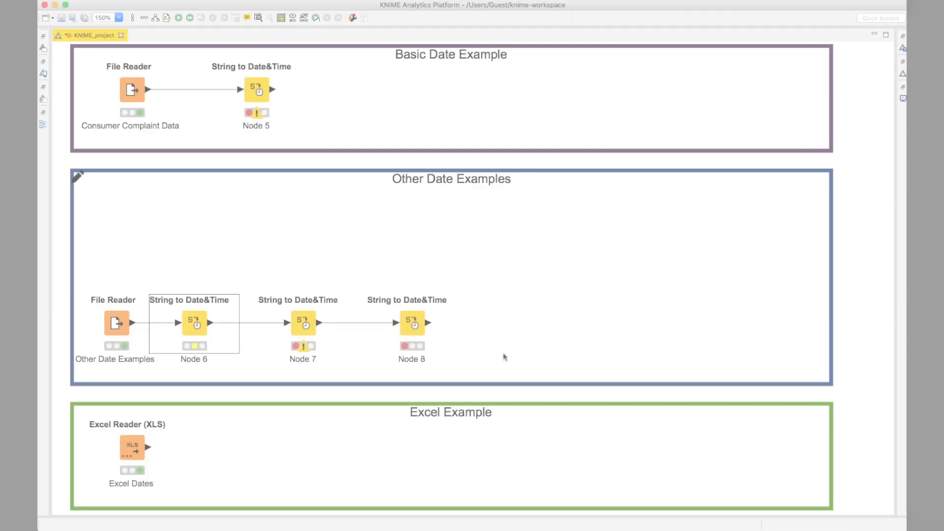
# - Execute the configured String to Date&Time node and inspect the full Date_Time value in its output table
pyautogui.rightClick(200, 322)
pyautogui.click(264, 303)
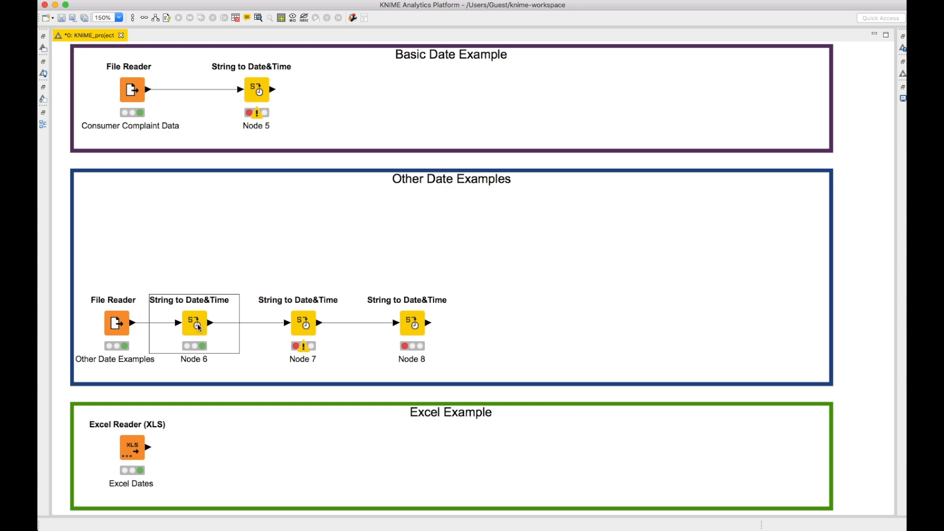
pyautogui.rightClick(199, 326)
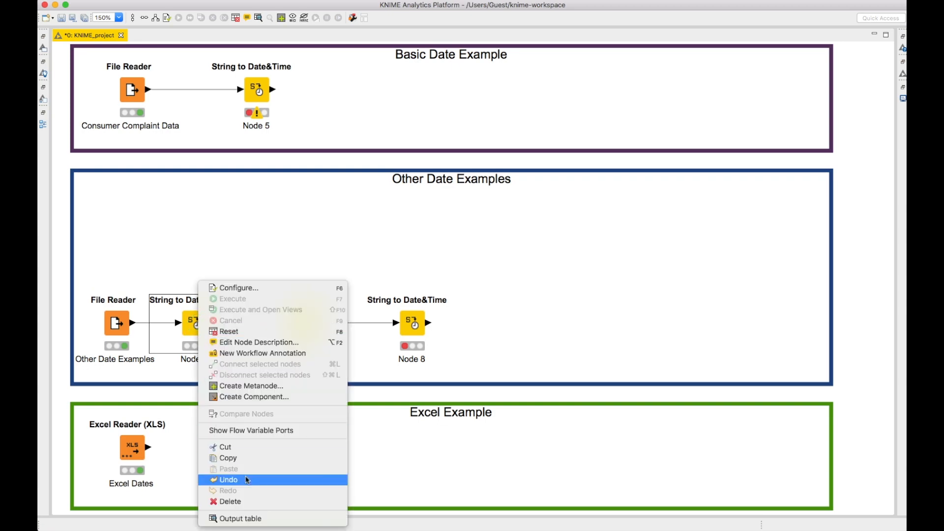
pyautogui.click(274, 519)
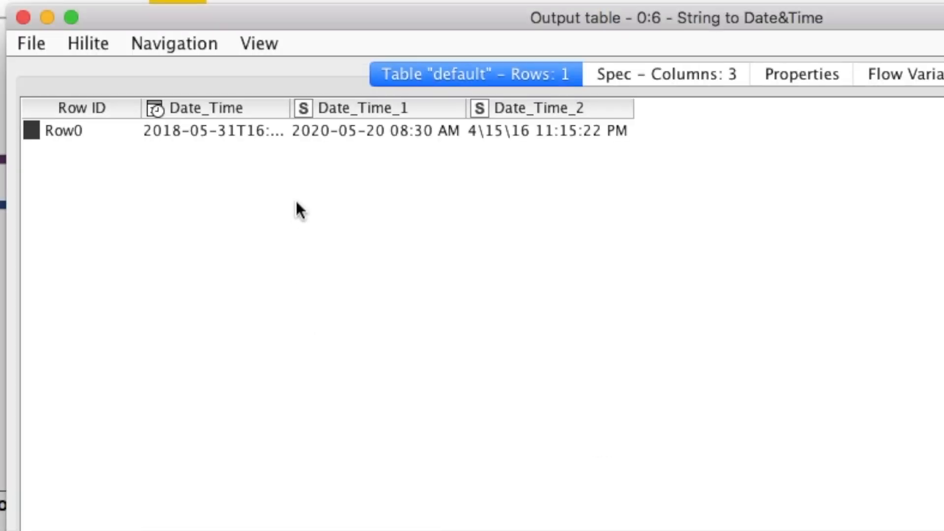
pyautogui.moveTo(292, 109); pyautogui.dragTo(378, 118)
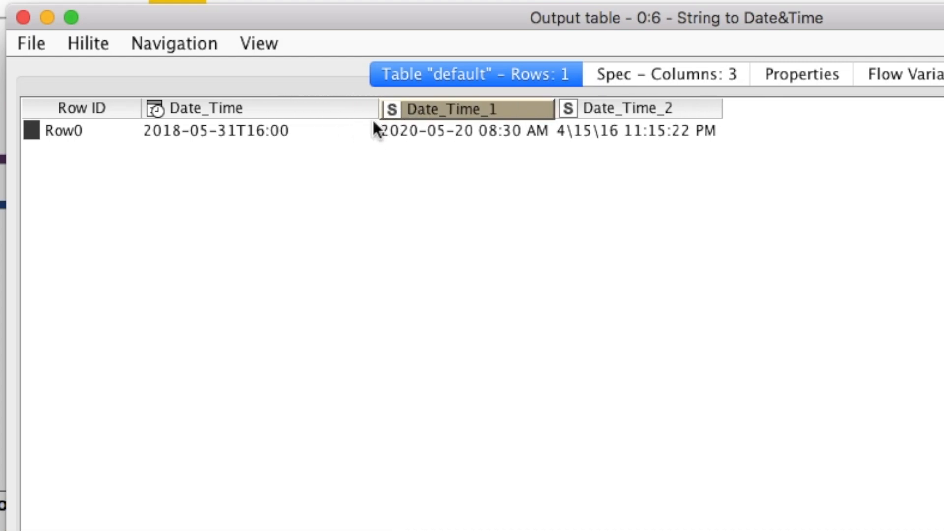
pyautogui.click(23, 18)
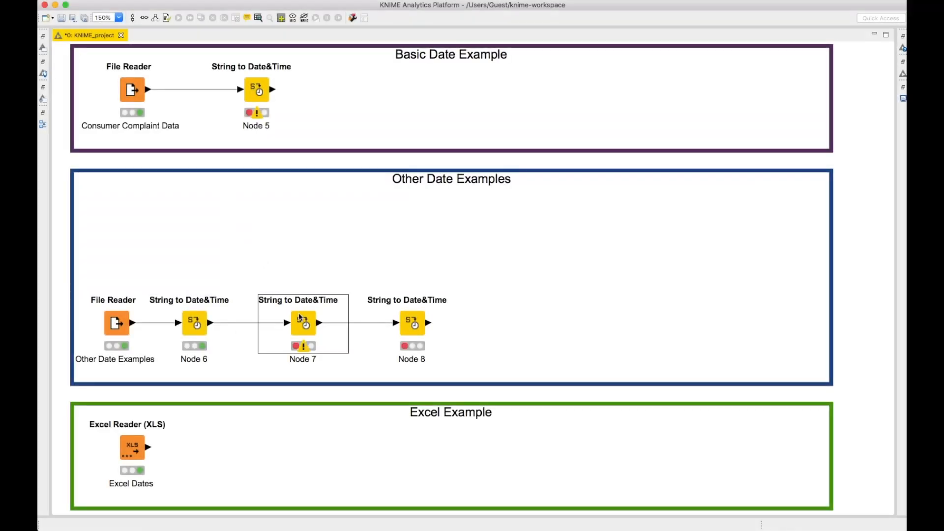
# - Configure the second String to Date&Time node to include only Date_Time_1, and try guessing its data type and format
pyautogui.doubleClick(298, 315)
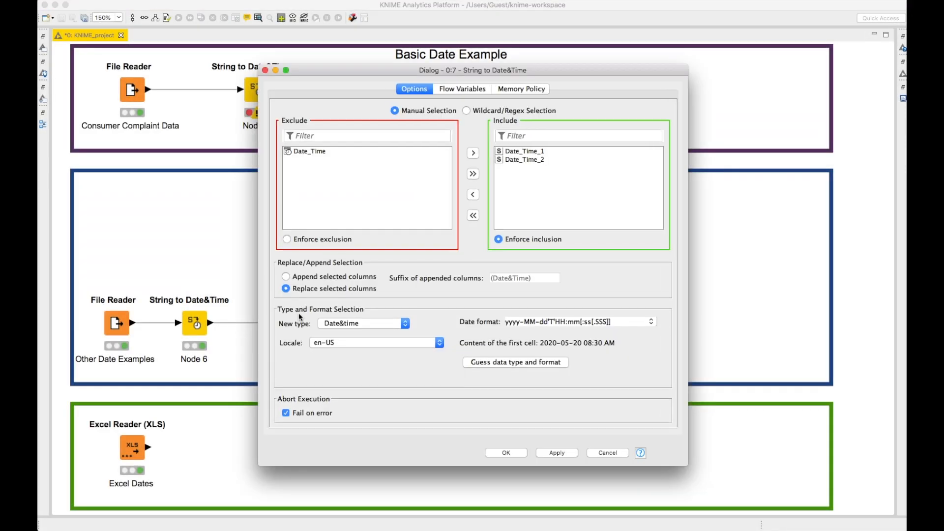
pyautogui.click(473, 216)
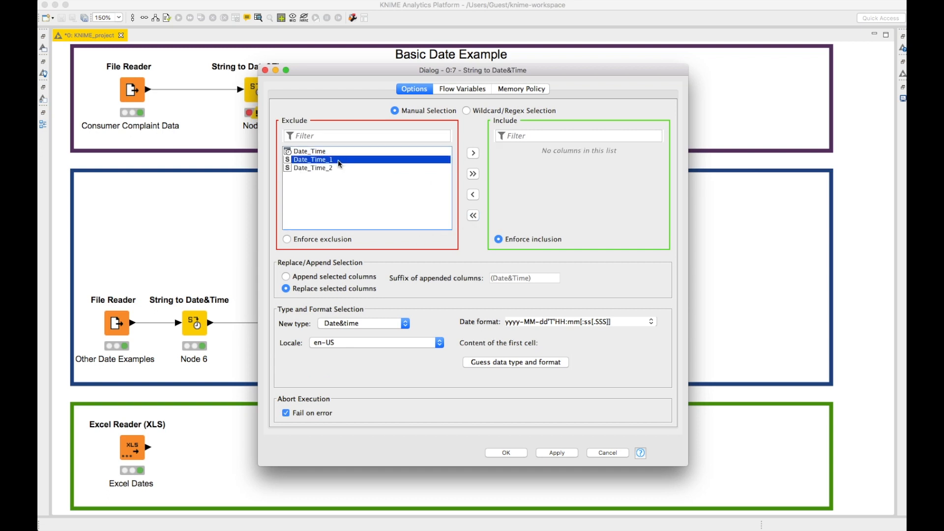
pyautogui.doubleClick(337, 160)
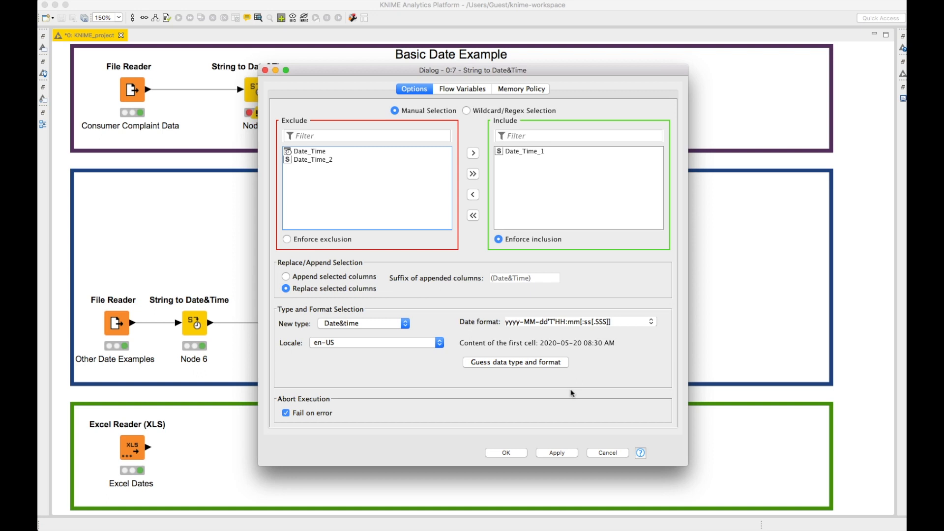
pyautogui.click(532, 363)
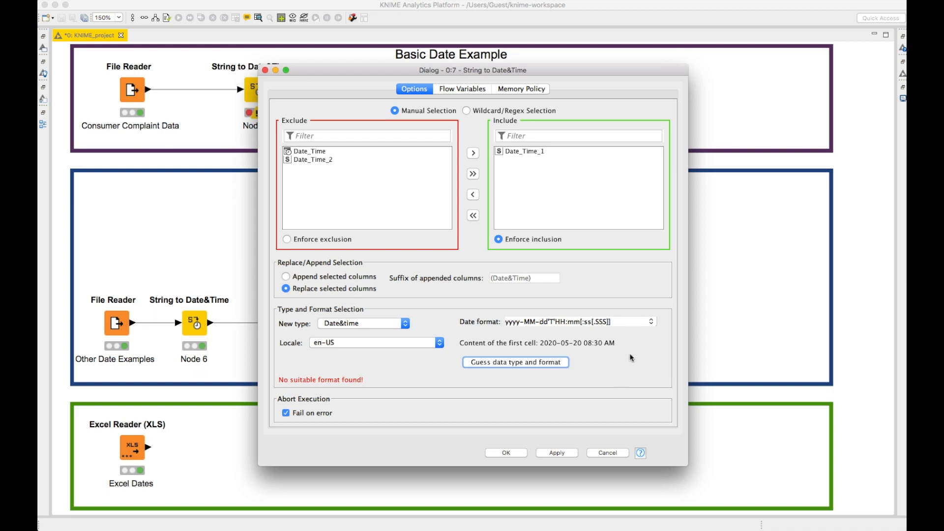
# - Set the date format for Date_Time_1 to yyyy-MM-dd hh:mm a, checking the placeholders in the node description
pyautogui.click(616, 320)
pyautogui.click(616, 320)
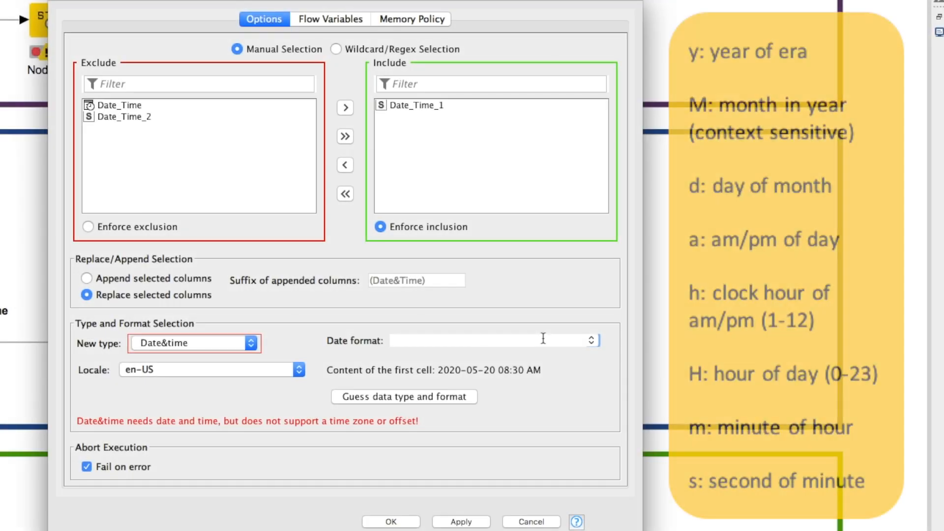
pyautogui.write('yyyy')
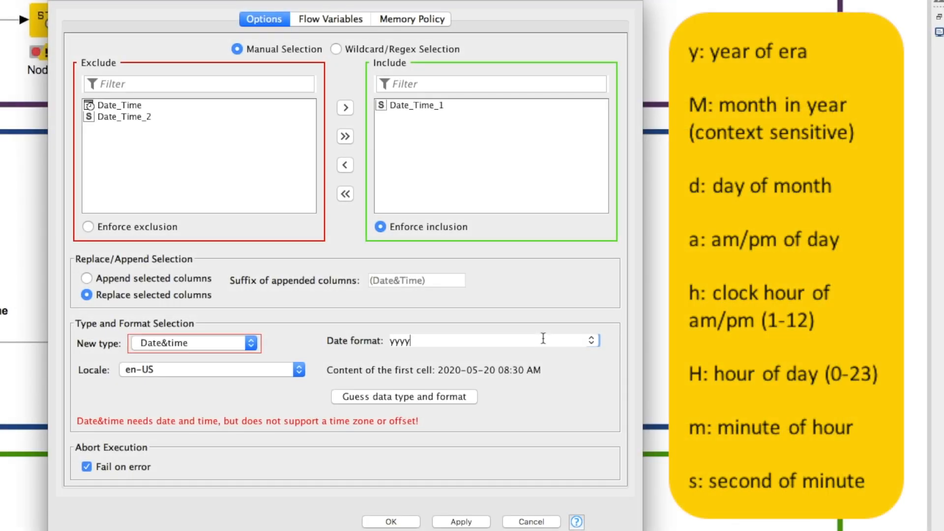
pyautogui.write('-MM-dd v')
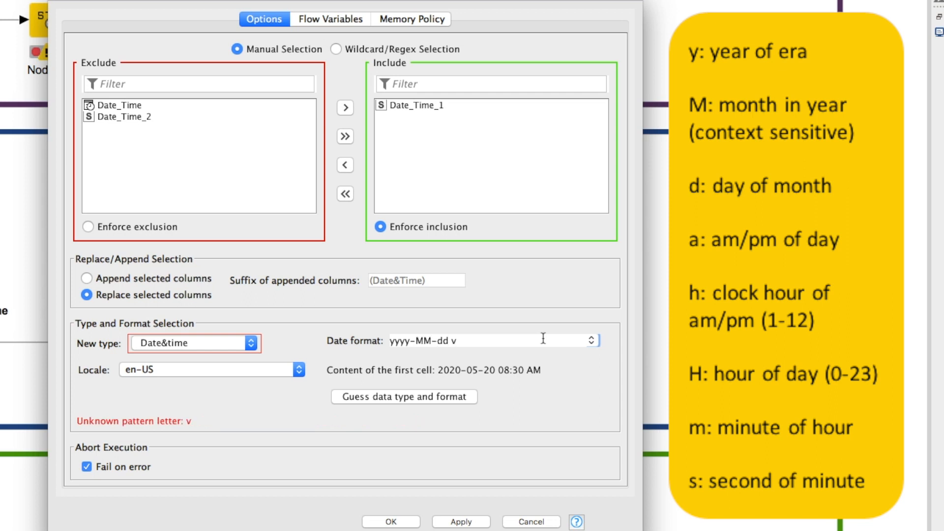
pyautogui.press('BackSpace')
pyautogui.click(576, 522)
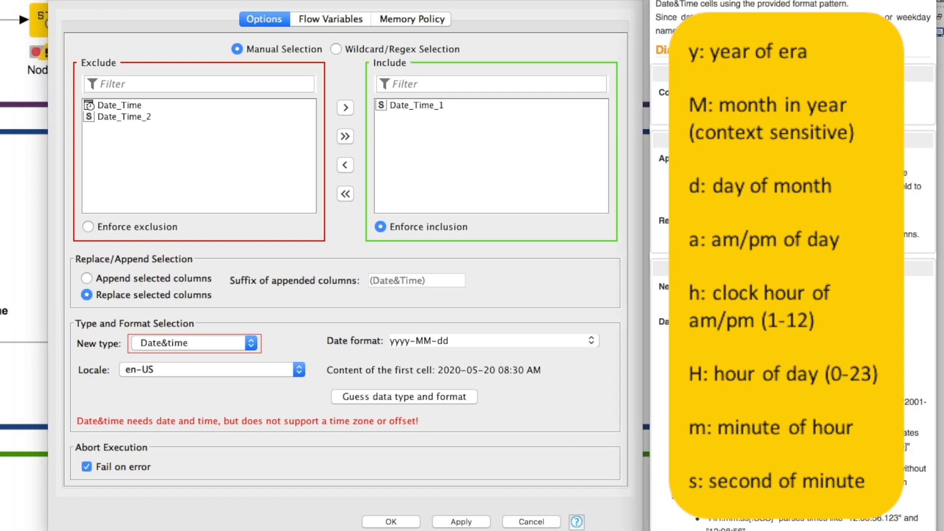
pyautogui.scroll(-5, 791, 266)
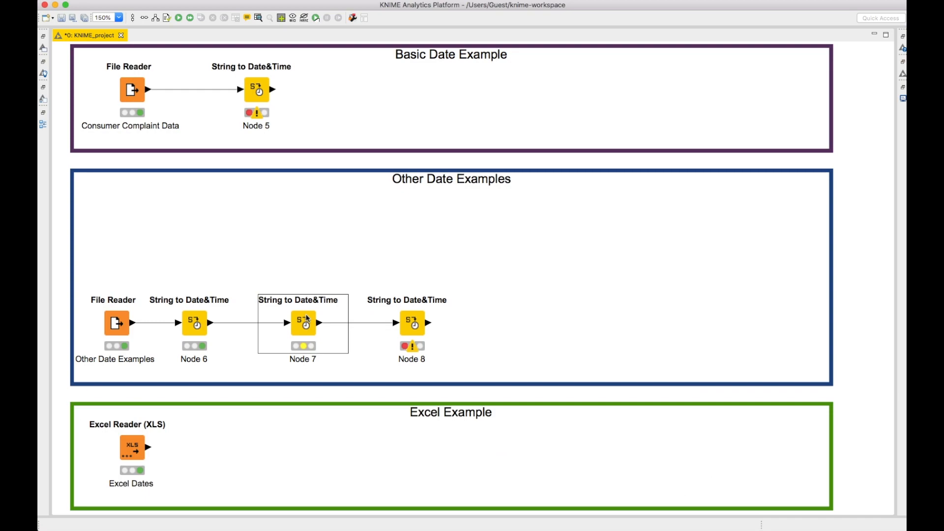
# - Execute the second String to Date&Time node in the Other Date Examples section
pyautogui.rightClick(302, 320)
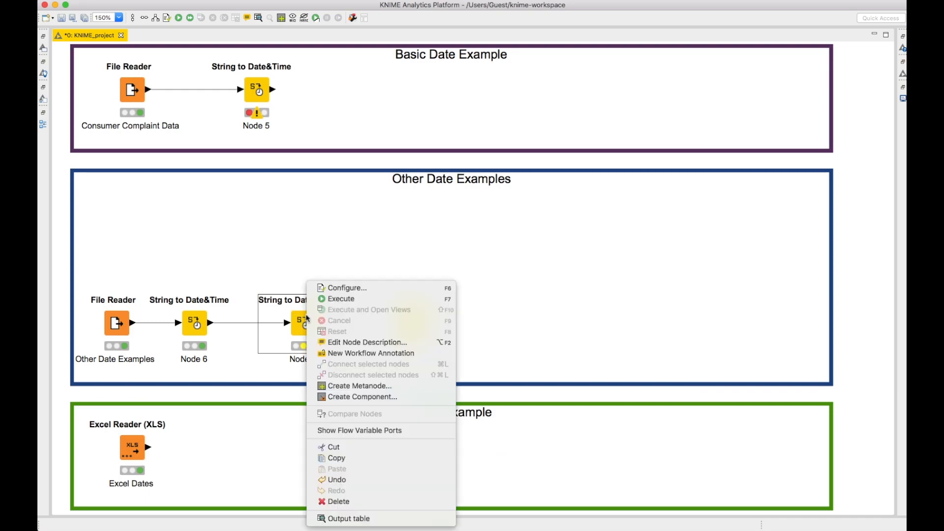
pyautogui.click(329, 299)
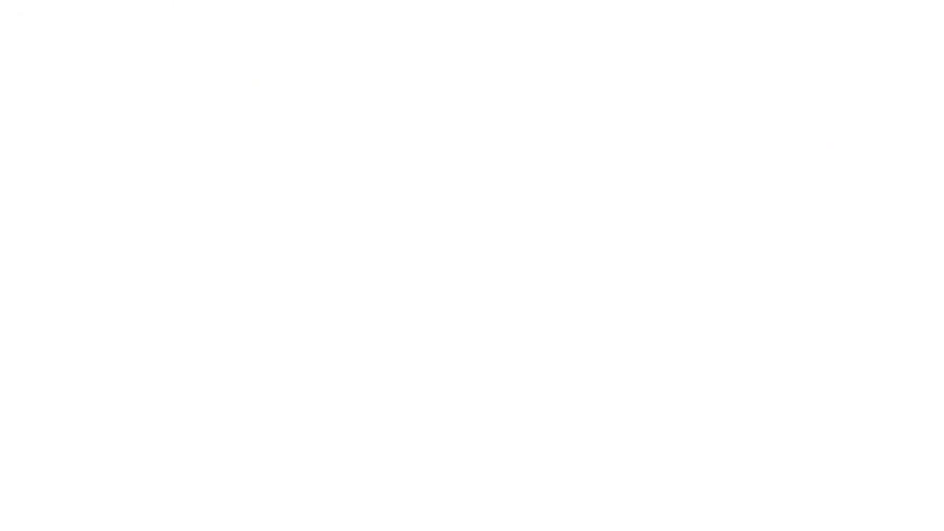
# - Inspect the full Date_Time and Date_Time_1 values in the second String to Date&Time node's output table
pyautogui.moveTo(505, 129); pyautogui.dragTo(708, 115)
pyautogui.moveTo(333, 128); pyautogui.dragTo(431, 129)
pyautogui.click(480, 156)
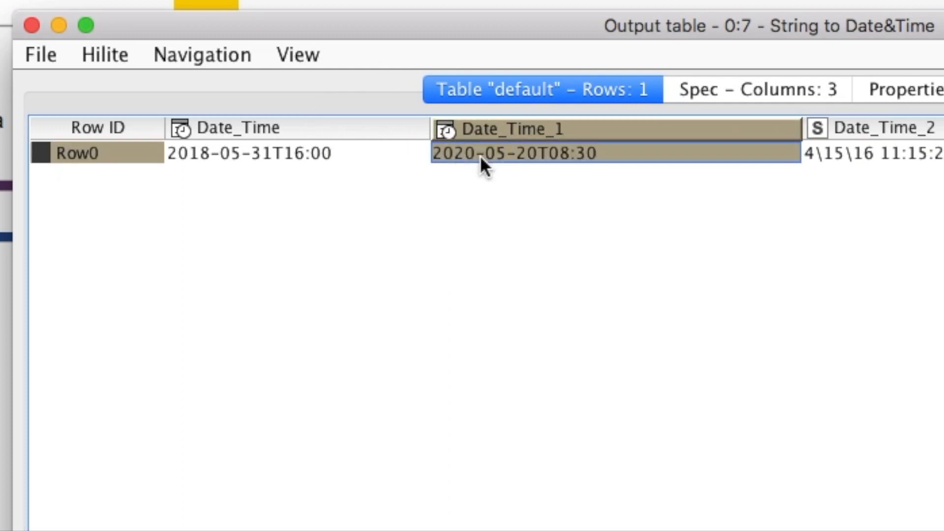
pyautogui.click(32, 25)
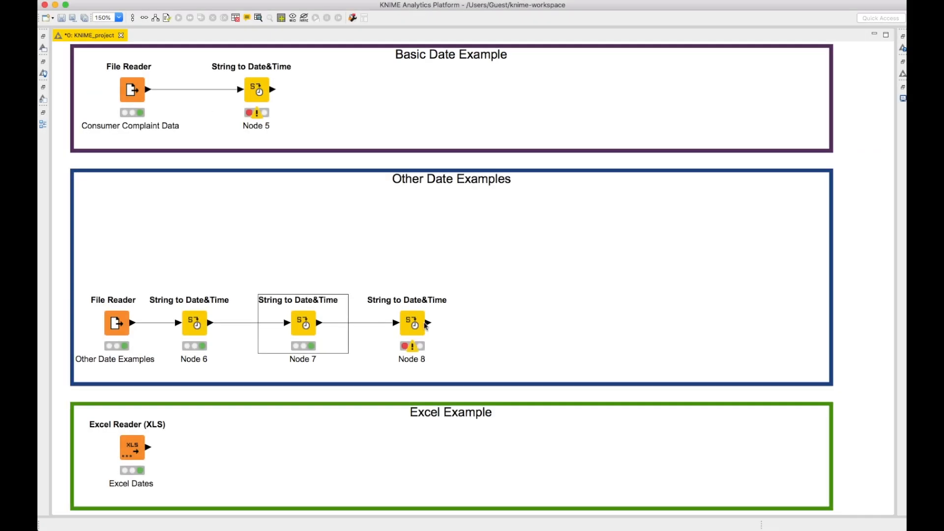
# - Open the configuration of the third String to Date&Time node and try guessing the data type and format of Date_Time_2
pyautogui.doubleClick(415, 326)
pyautogui.click(529, 152)
pyautogui.click(519, 362)
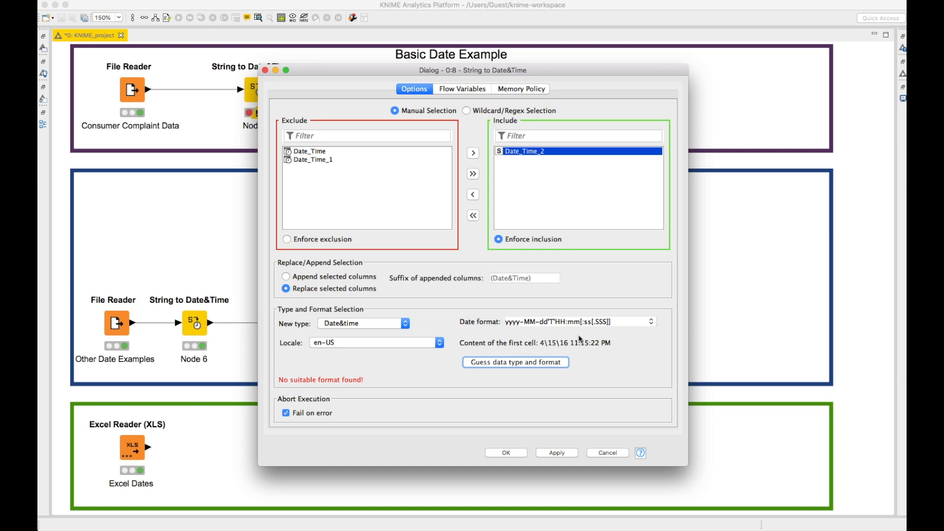
# - Set the date format for Date_Time_2 to M\dd\yy hh:mm:ss a and apply the node configuration
pyautogui.tripleClick(624, 322)
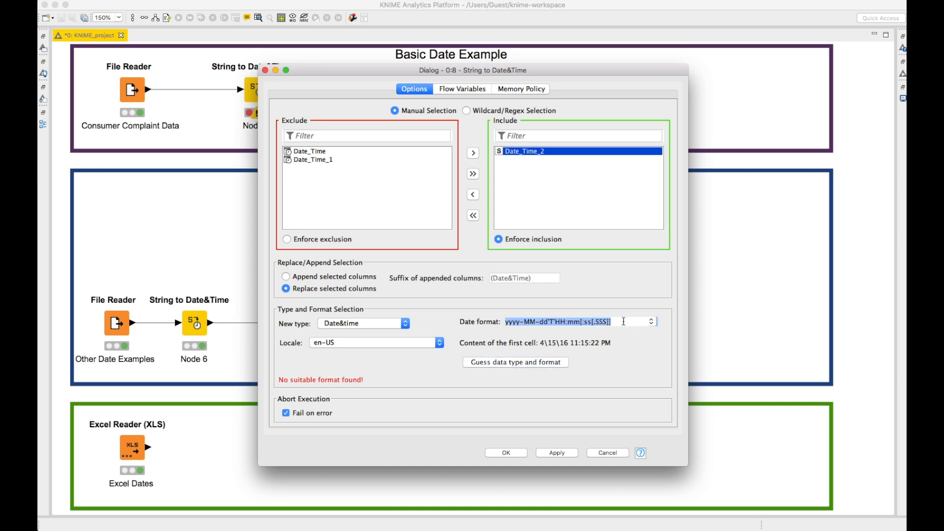
pyautogui.press('BackSpace')
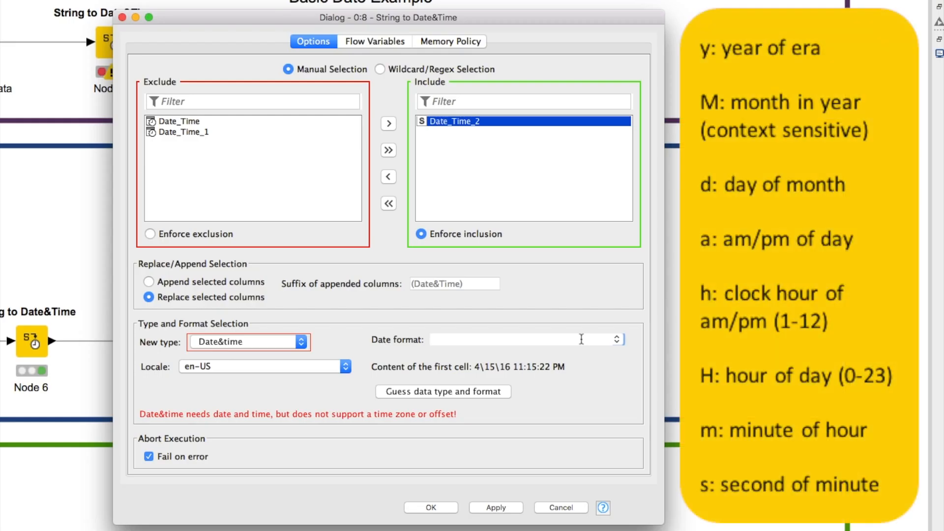
pyautogui.write('M\\dd\\yy hh:')
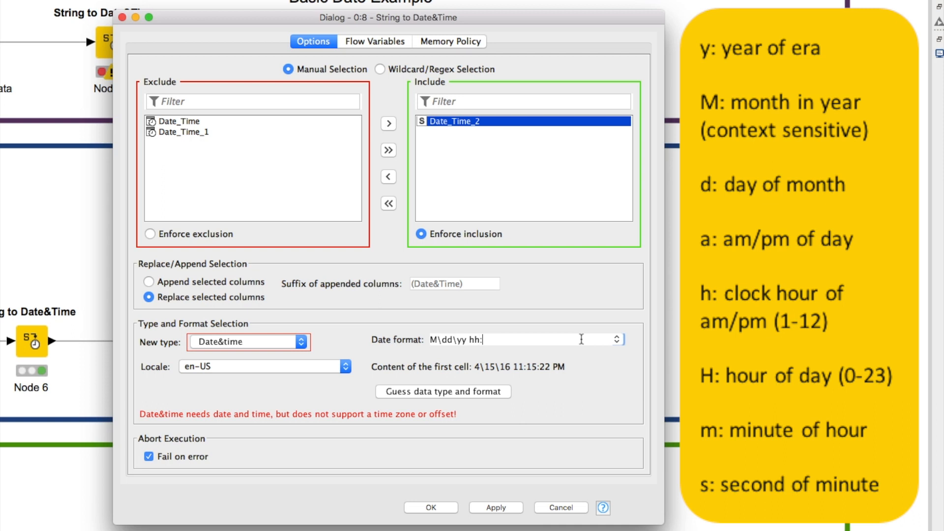
pyautogui.write('mm')
pyautogui.write(':ss')
pyautogui.write('a')
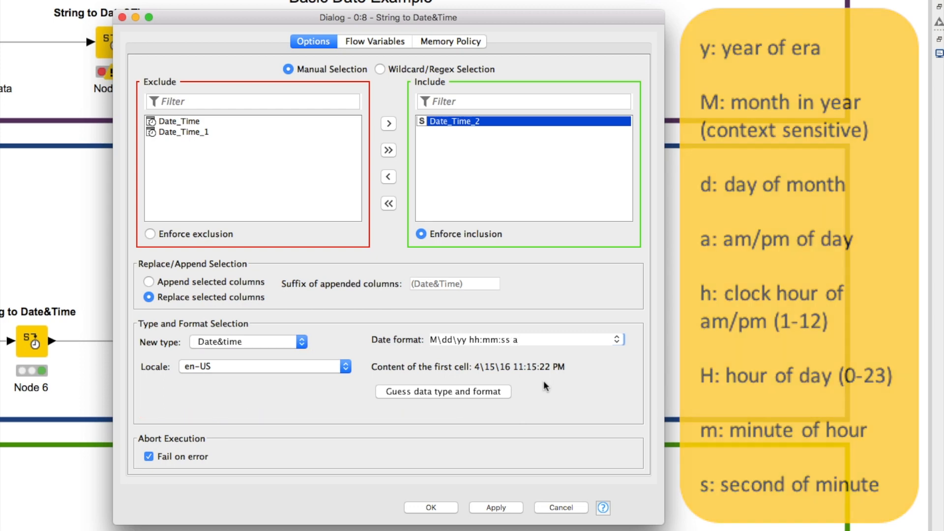
pyautogui.click(431, 508)
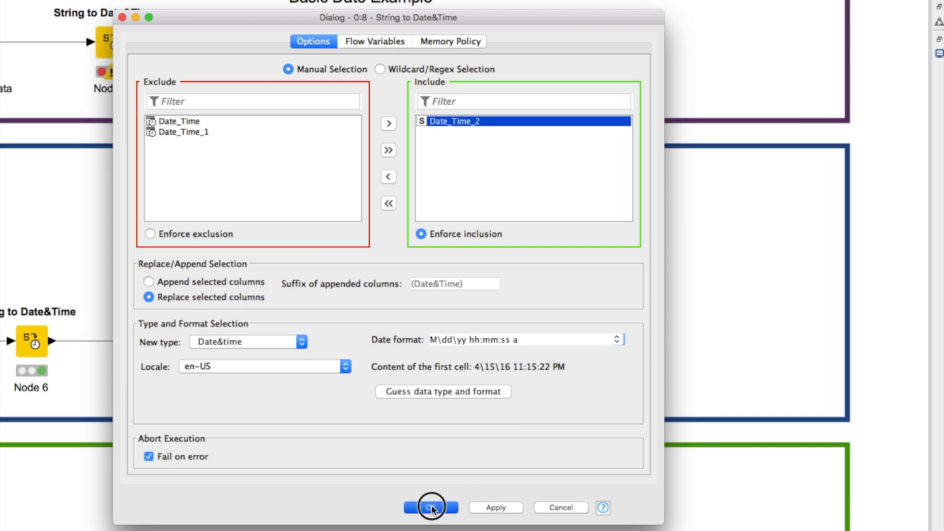
# - Execute the third String to Date&Time node and inspect the full values of all three date columns in its output table
pyautogui.rightClick(314, 344)
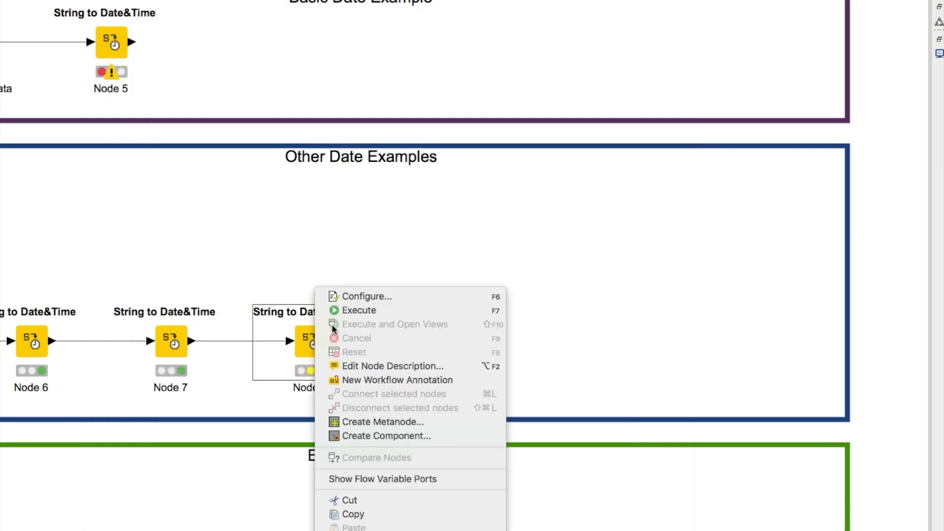
pyautogui.click(348, 312)
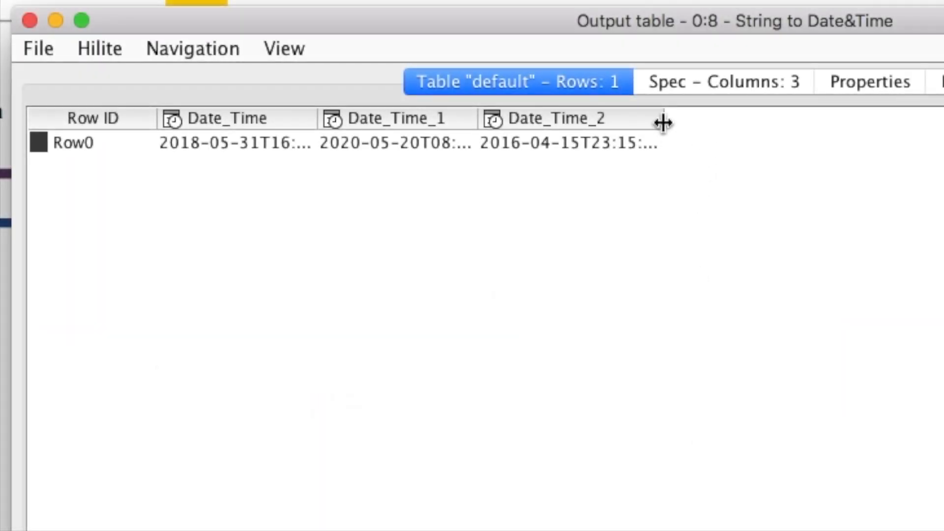
pyautogui.moveTo(662, 123); pyautogui.dragTo(762, 123)
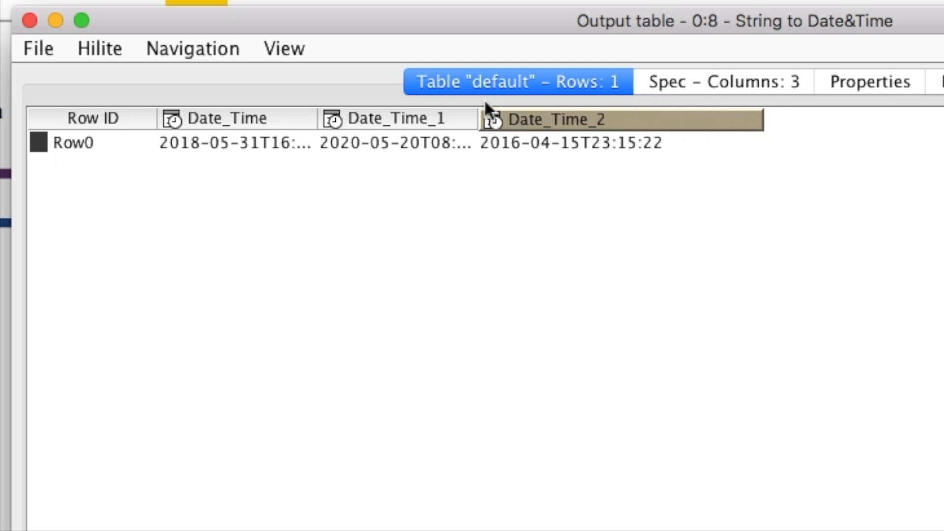
pyautogui.moveTo(479, 119); pyautogui.dragTo(565, 119)
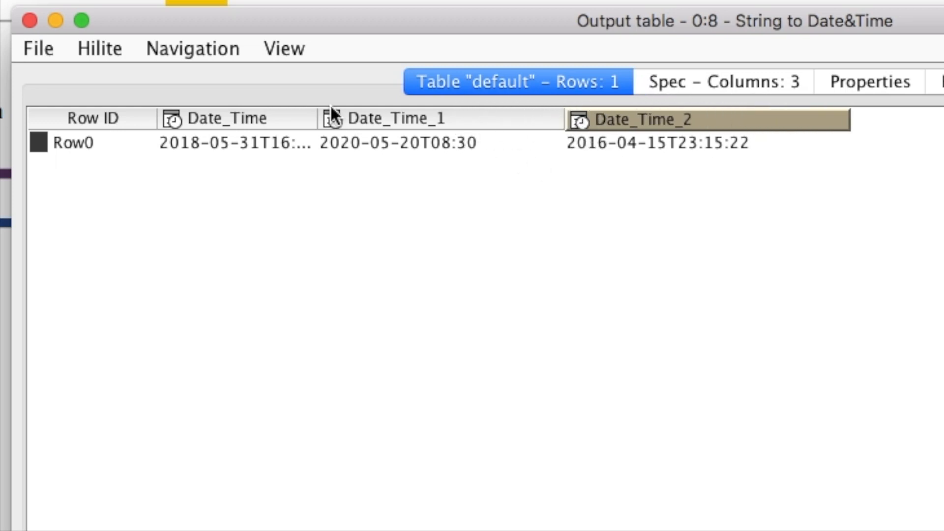
pyautogui.moveTo(315, 117); pyautogui.dragTo(422, 119)
pyautogui.click(374, 145)
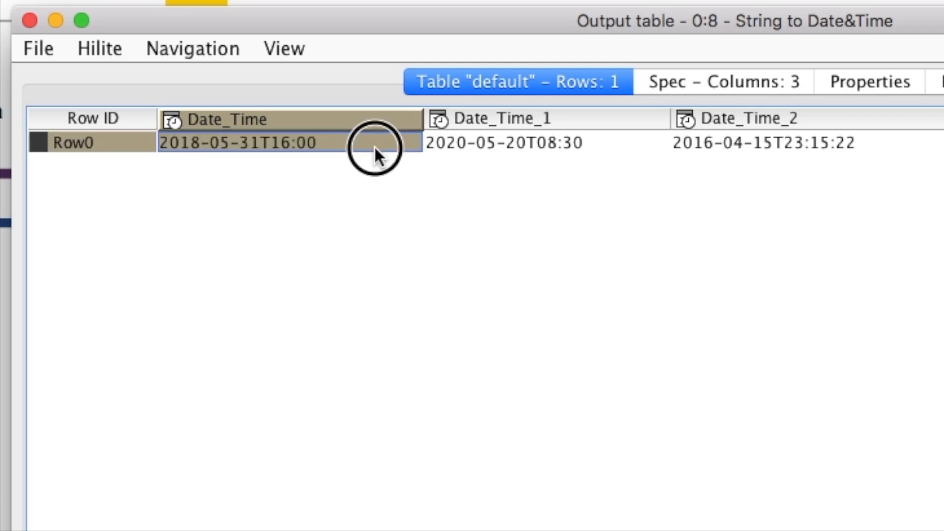
pyautogui.click(608, 147)
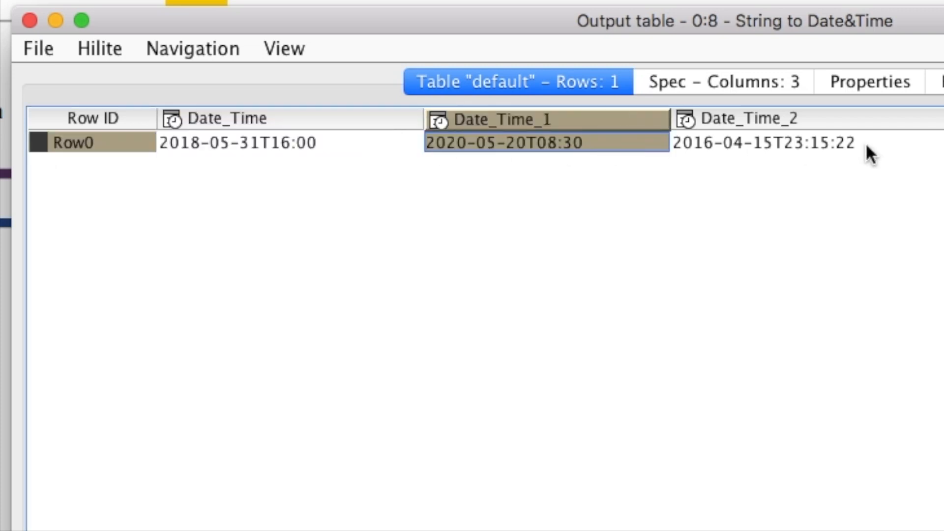
pyautogui.click(878, 147)
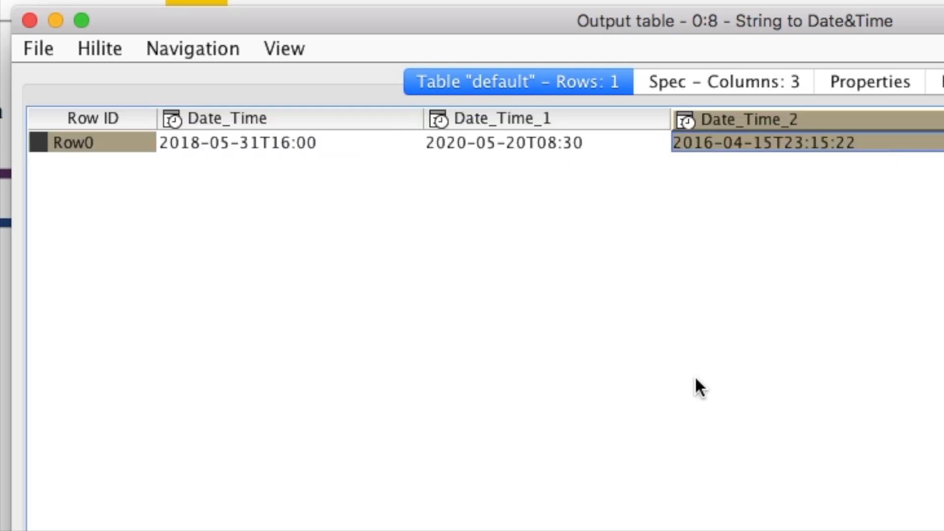
pyautogui.moveTo(338, 25); pyautogui.dragTo(349, 32)
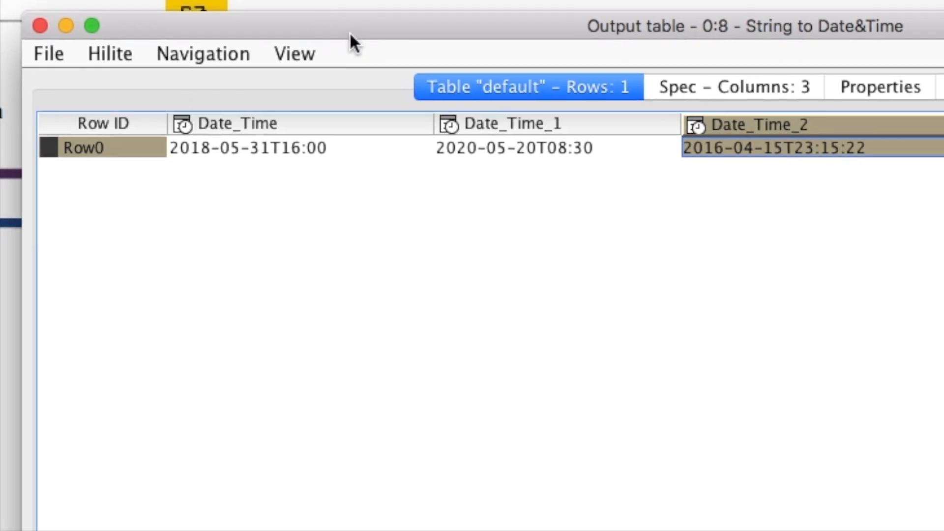
pyautogui.click(40, 25)
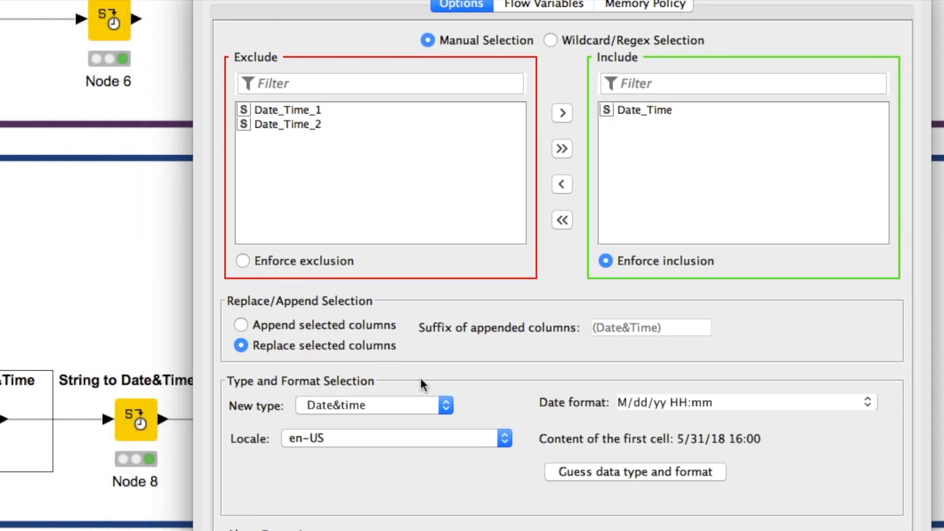
# - Set the new type for Date_Time to Date in the first String to Date&Time node, accepting the node reset
pyautogui.click(430, 405)
pyautogui.click(338, 406)
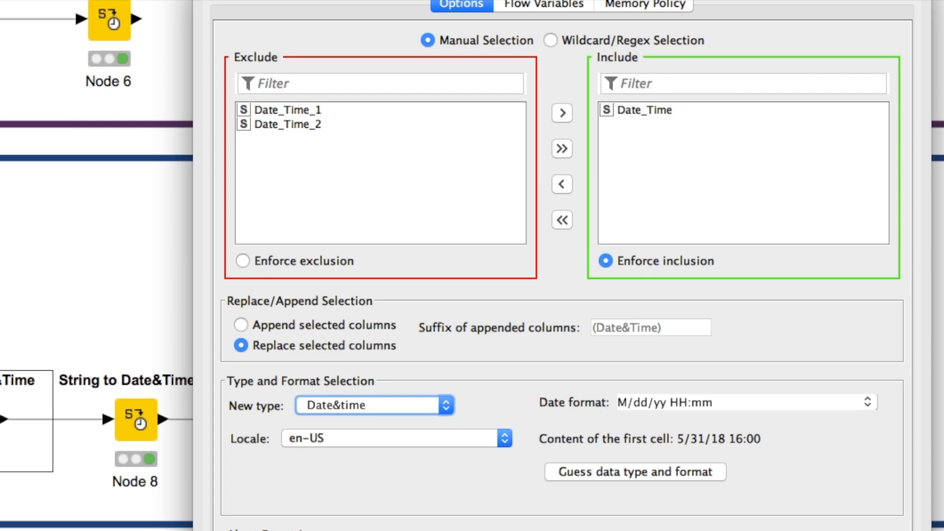
pyautogui.click(443, 405)
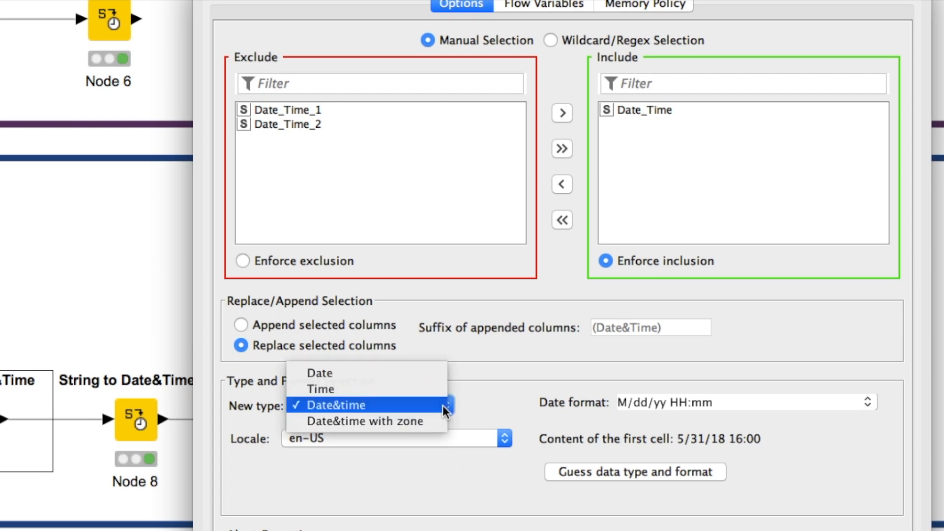
pyautogui.click(403, 373)
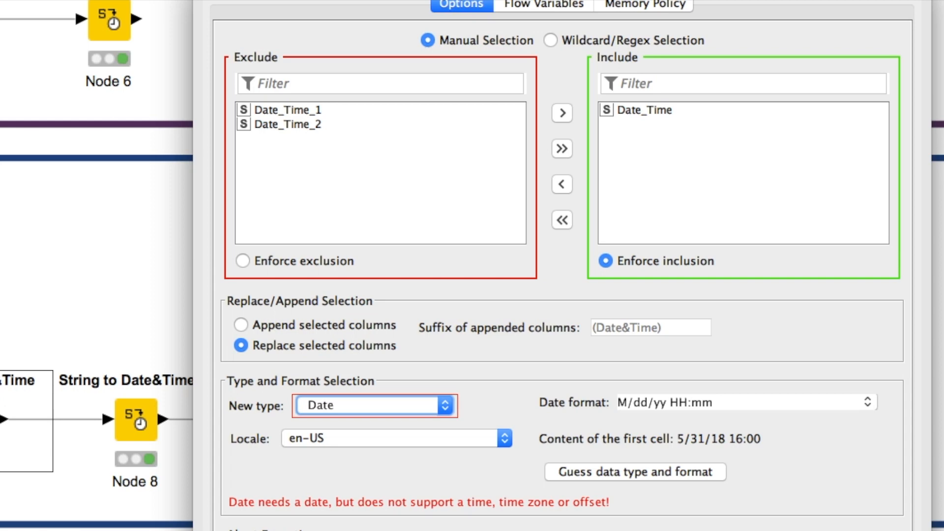
pyautogui.press('Return')
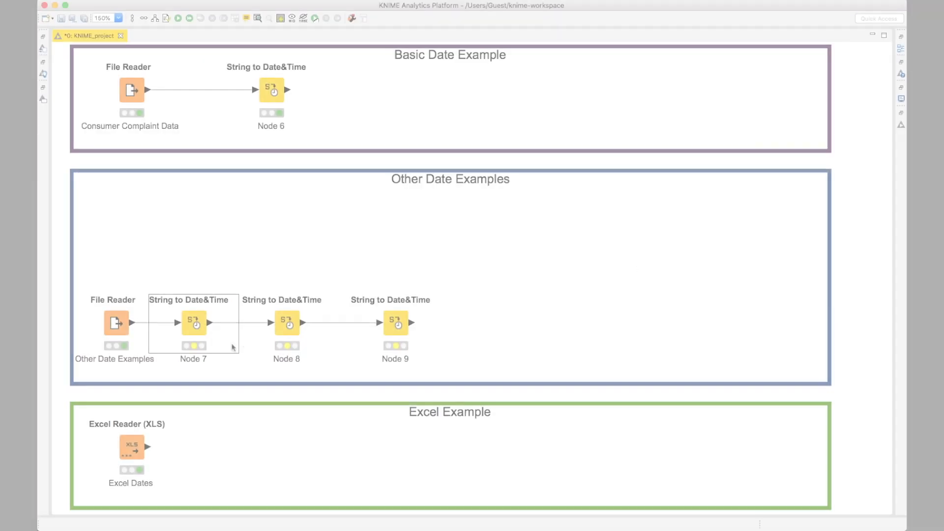
# - Execute the first String to Date&Time node in Other Date Examples and inspect its Date_Time value in the output table
pyautogui.rightClick(199, 330)
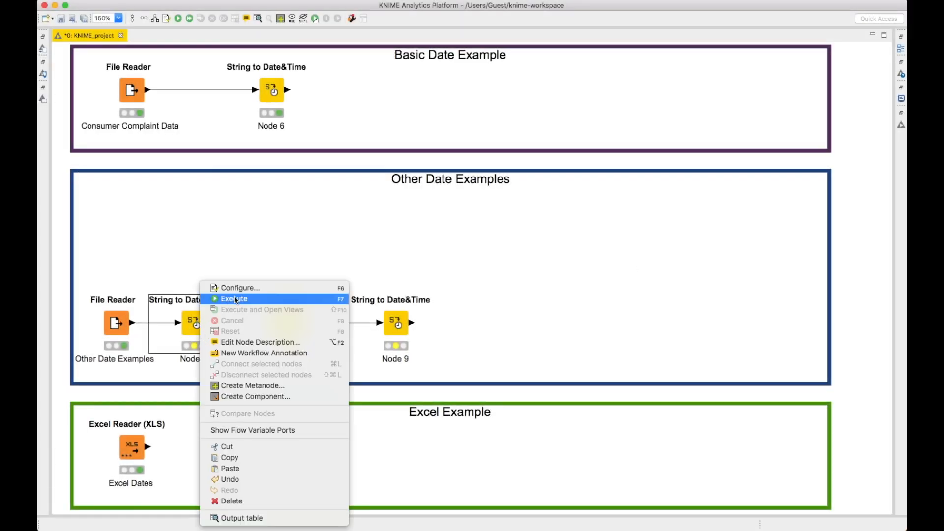
pyautogui.click(236, 300)
pyautogui.rightClick(197, 325)
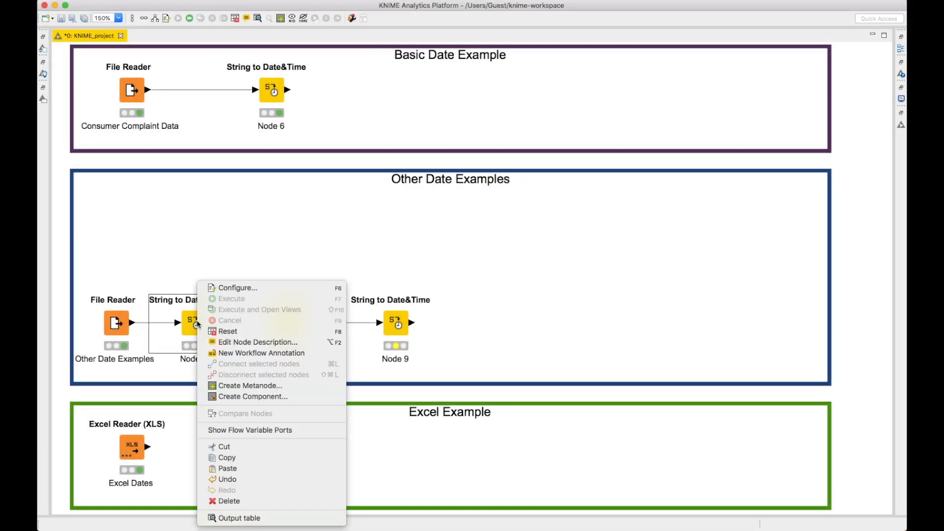
pyautogui.click(248, 519)
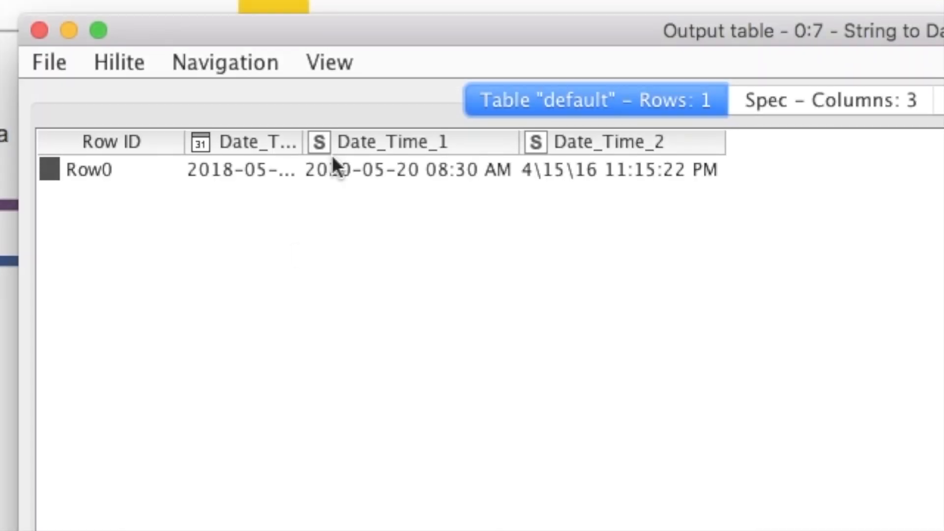
pyautogui.moveTo(305, 142); pyautogui.dragTo(432, 143)
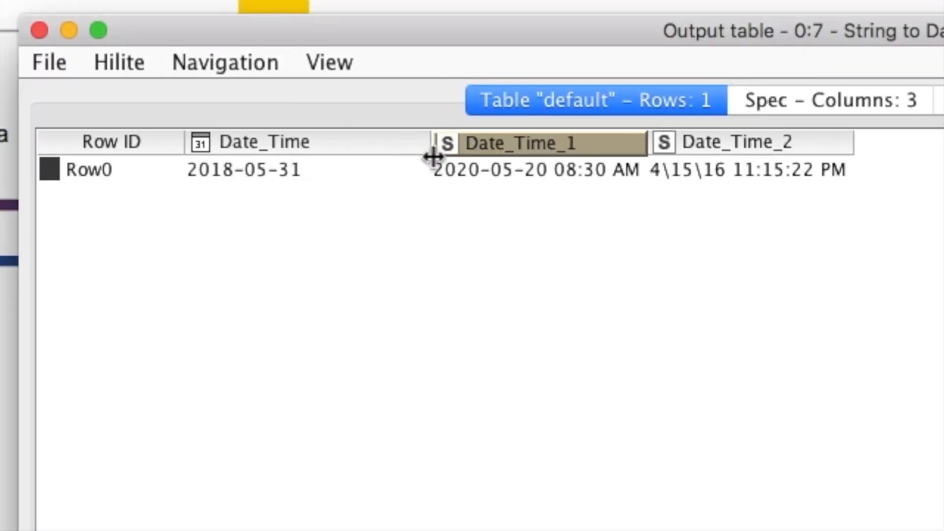
pyautogui.moveTo(426, 31); pyautogui.dragTo(608, 9)
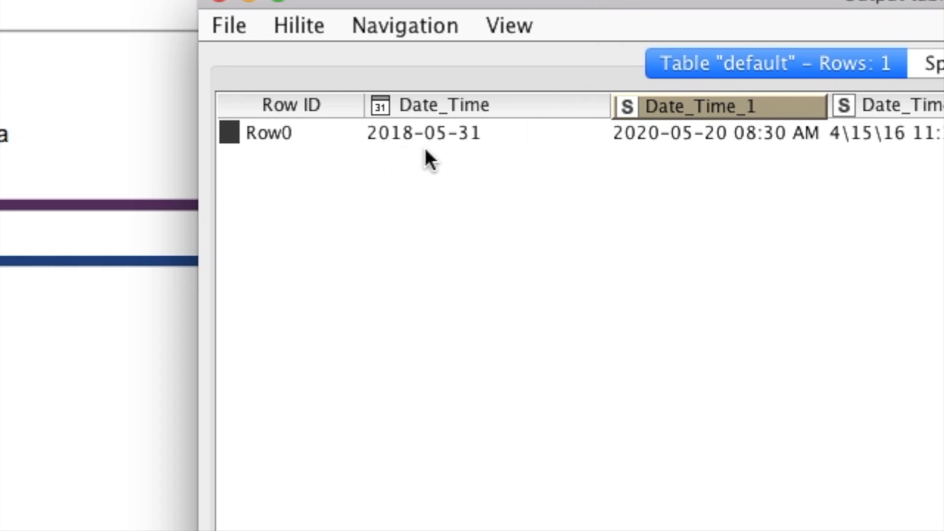
pyautogui.rightClick(532, 116)
pyautogui.click(490, 138)
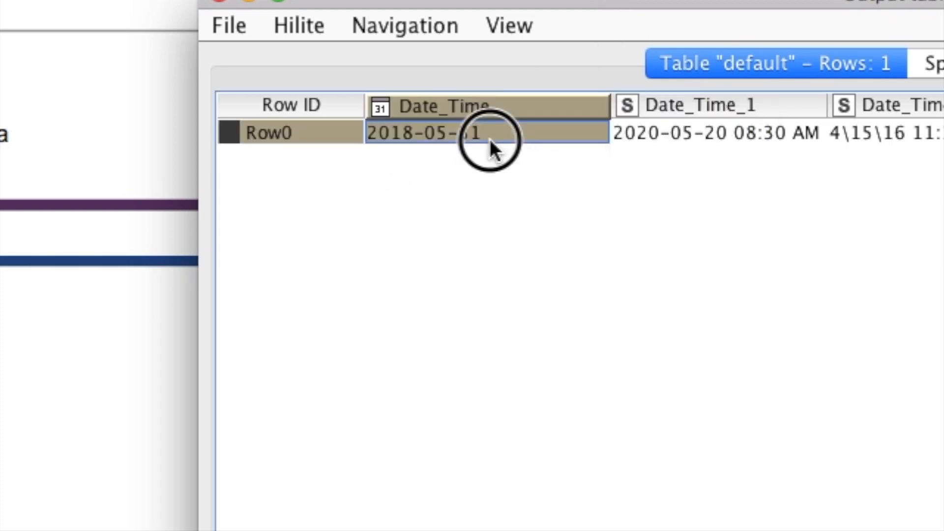
pyautogui.click(228, 7)
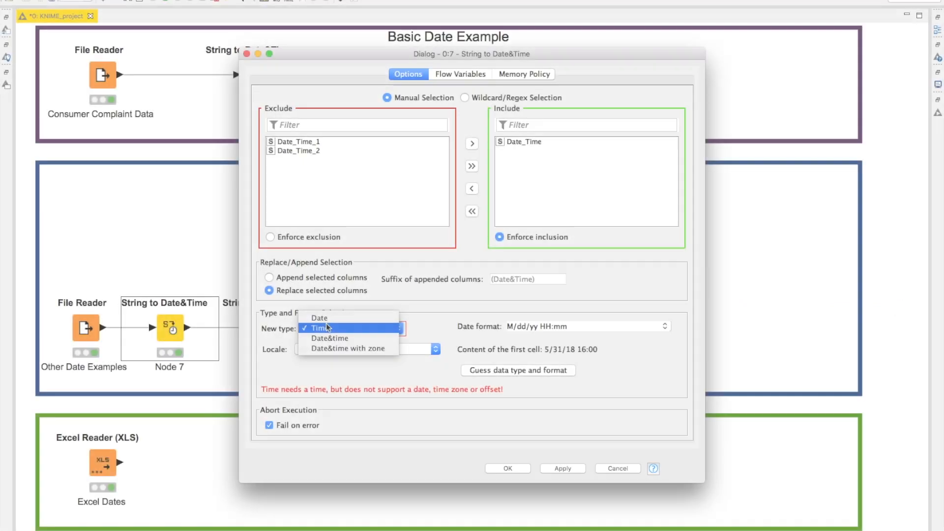
# - Set Node 7's new type to Date&time, run it and view the full Date_Time value in its output table
pyautogui.click(329, 339)
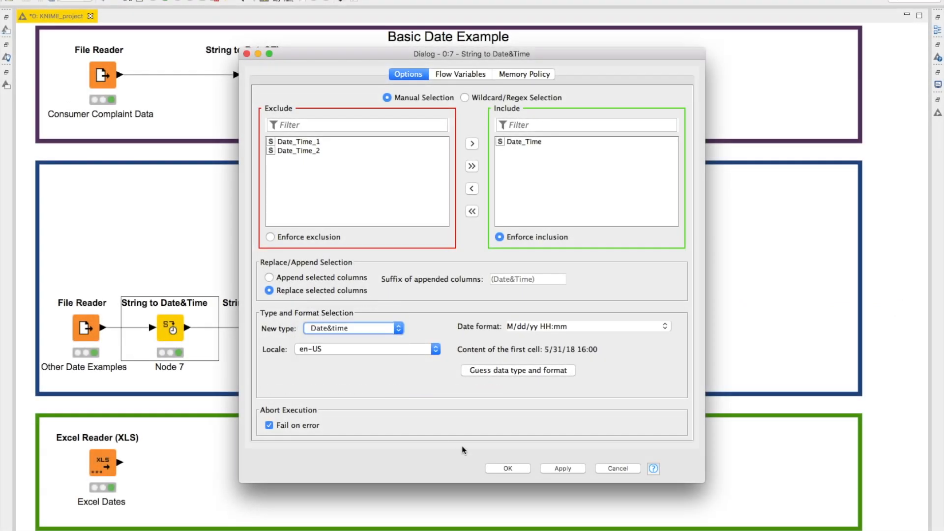
pyautogui.click(508, 468)
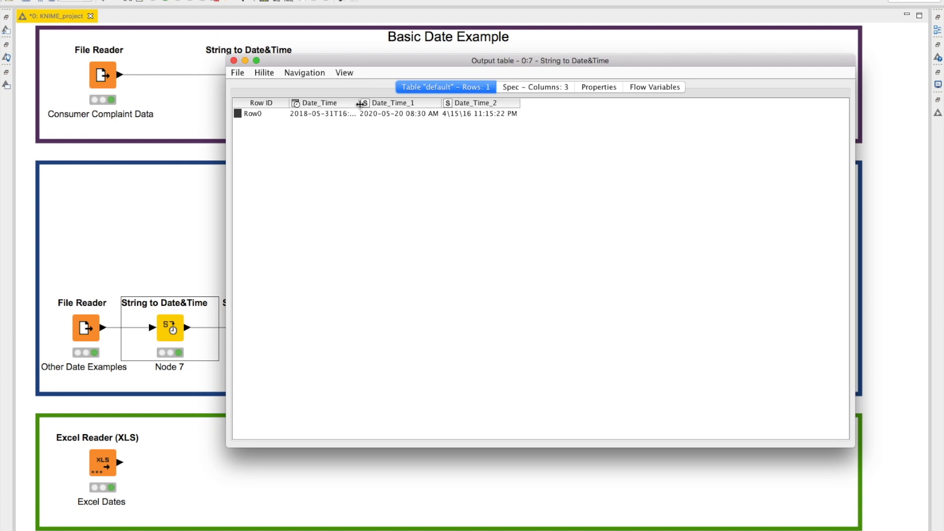
pyautogui.moveTo(359, 103); pyautogui.dragTo(388, 113)
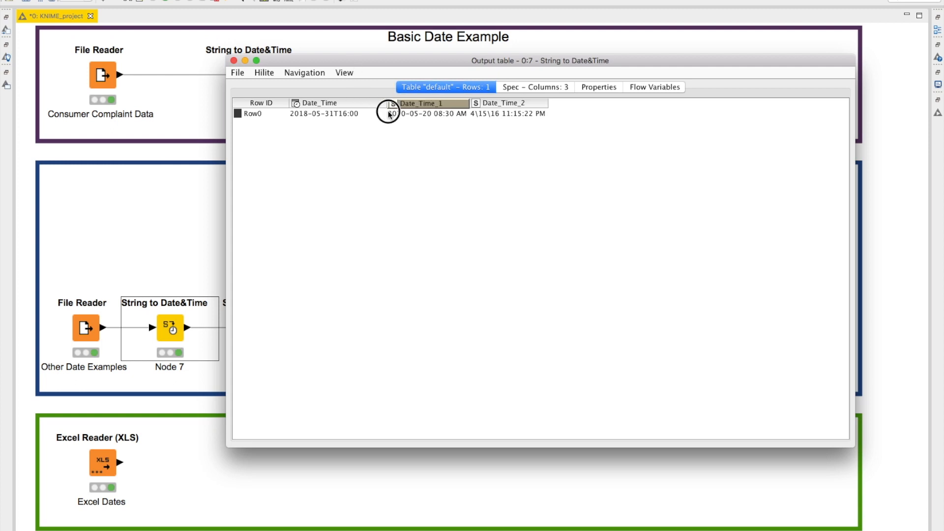
pyautogui.click(234, 60)
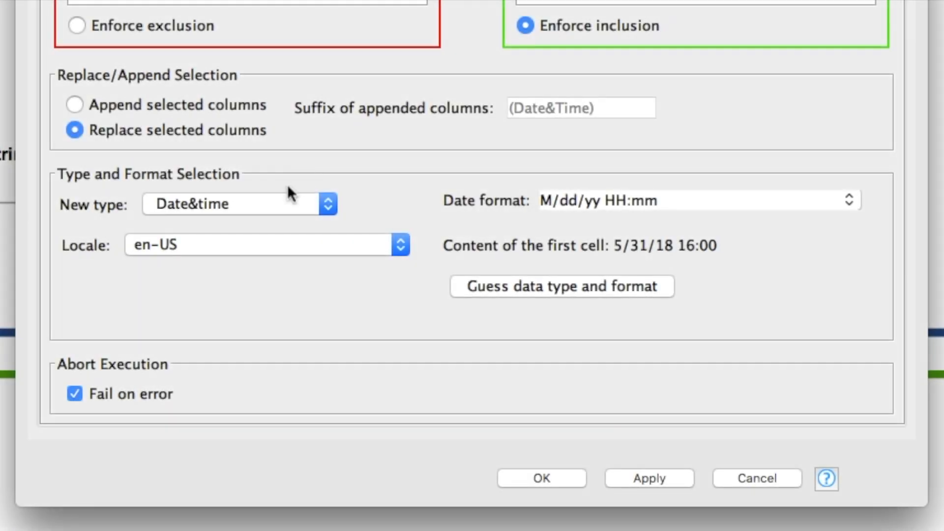
# - Set the new type for Date_Time in Node 7 to Time and accept resetting the connected nodes
pyautogui.click(274, 206)
pyautogui.click(257, 183)
pyautogui.click(516, 486)
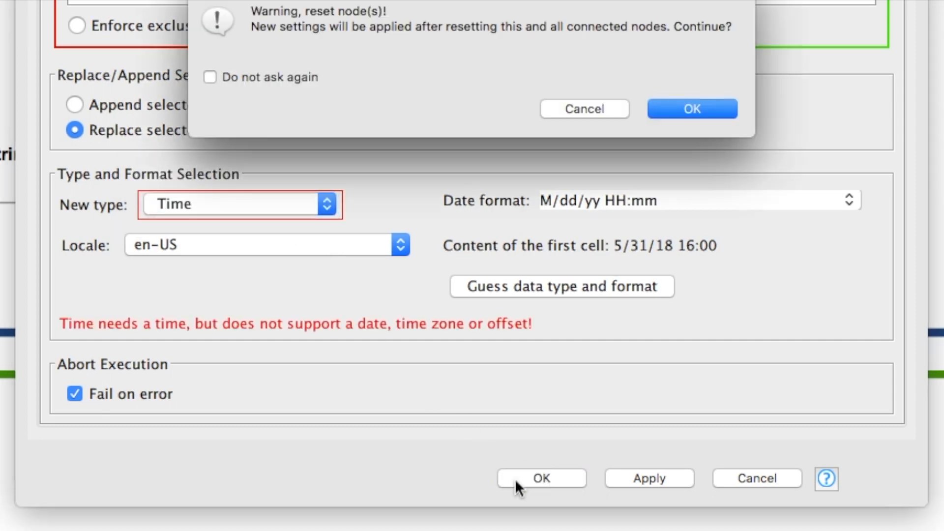
pyautogui.click(683, 112)
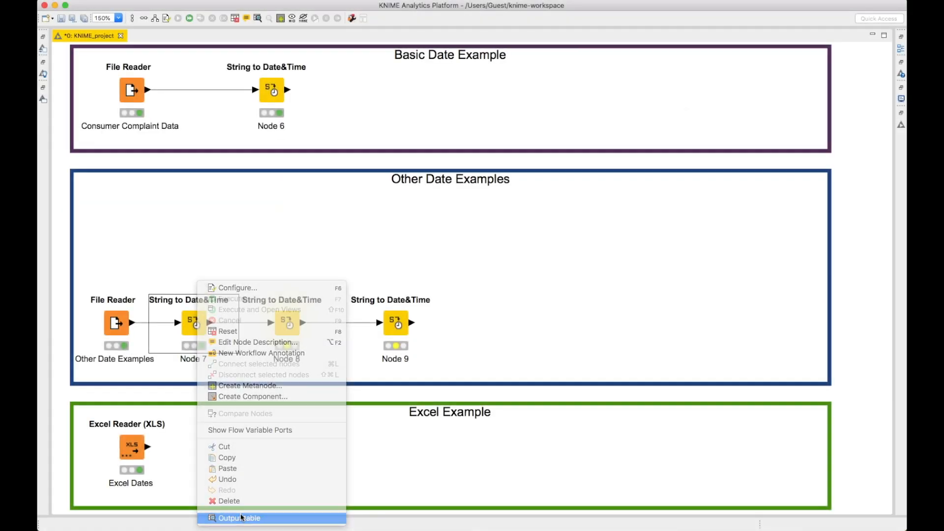
# - View Node 7's output table and examine the Date_Time column converted with the Time type
pyautogui.click(241, 517)
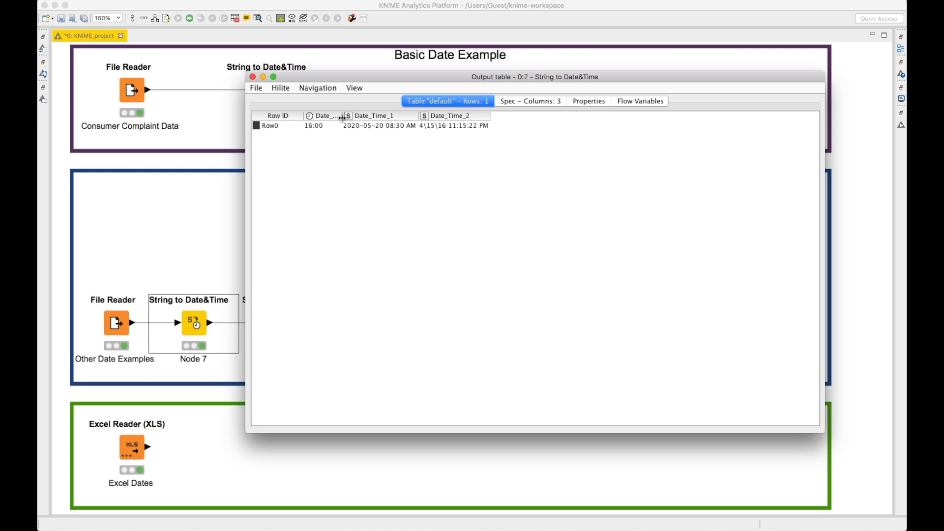
pyautogui.moveTo(342, 119); pyautogui.dragTo(376, 120)
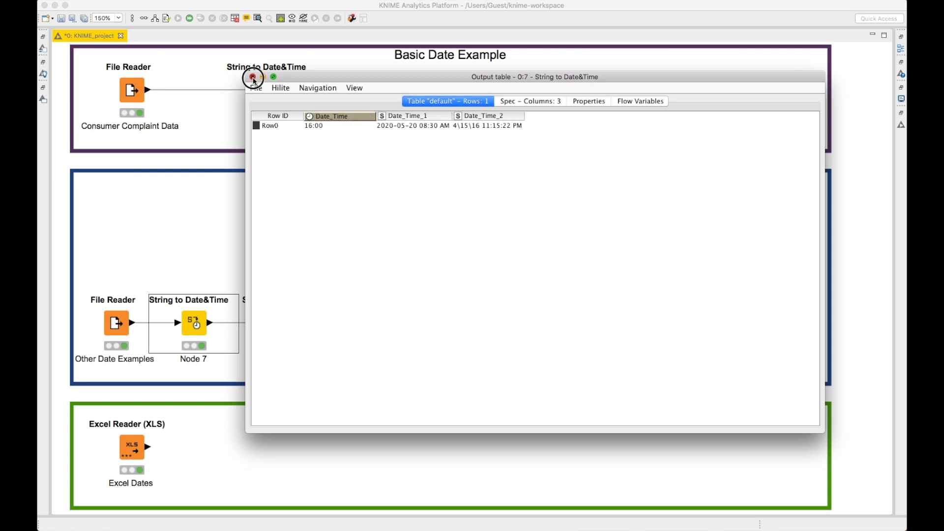
pyautogui.click(253, 77)
# - View the Excel Dates reader's output table with all three date columns widened to show their full values
pyautogui.rightClick(131, 442)
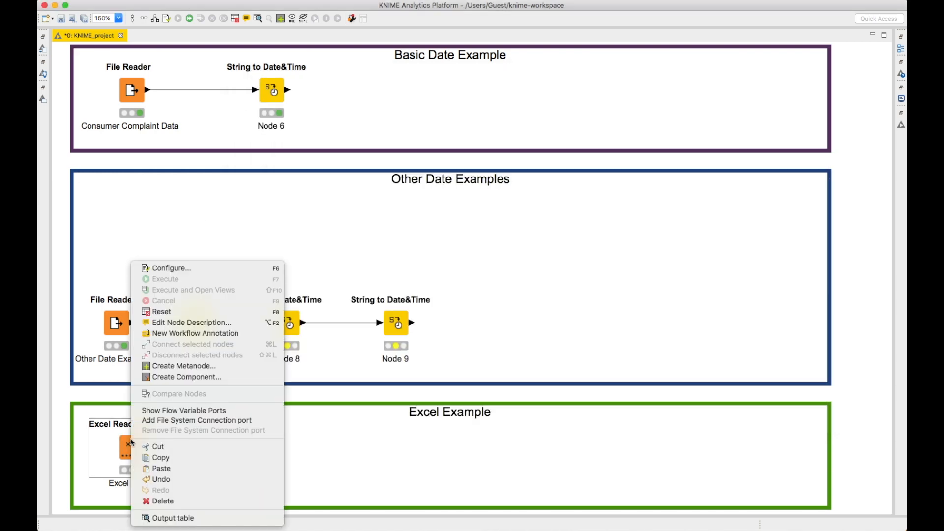
pyautogui.click(161, 515)
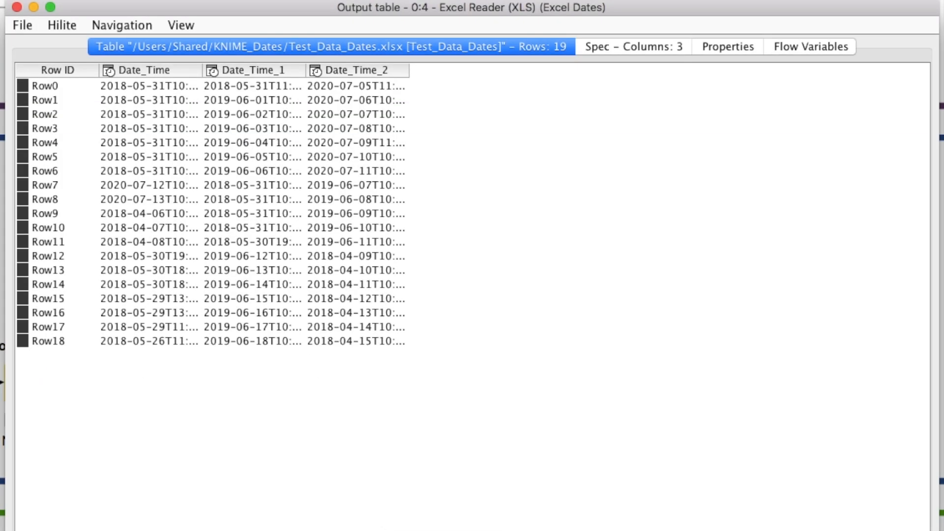
pyautogui.moveTo(203, 70); pyautogui.dragTo(282, 89)
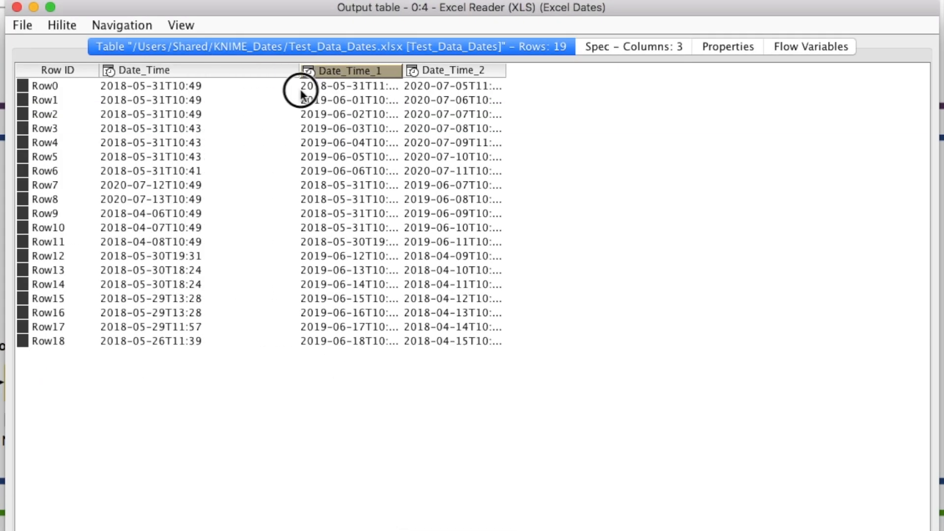
pyautogui.moveTo(383, 74); pyautogui.dragTo(436, 75)
pyautogui.moveTo(535, 73); pyautogui.dragTo(602, 73)
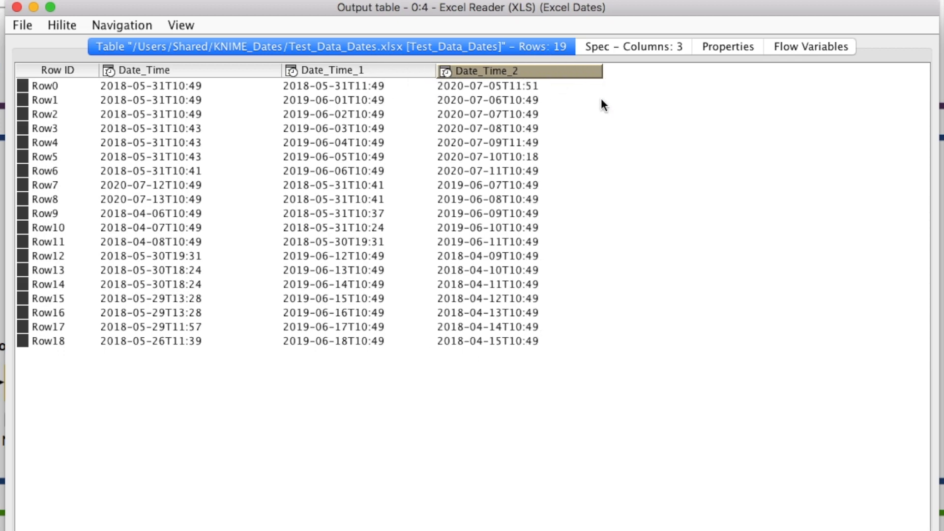
pyautogui.click(17, 8)
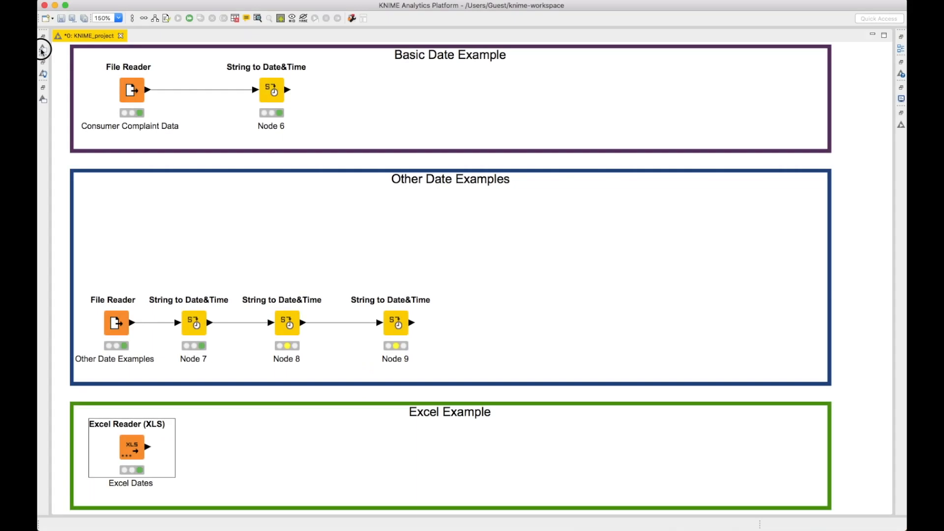
# - Add a String to Date&Time node connected to the Excel Dates reader and open its configuration
pyautogui.click(42, 48)
pyautogui.doubleClick(118, 190)
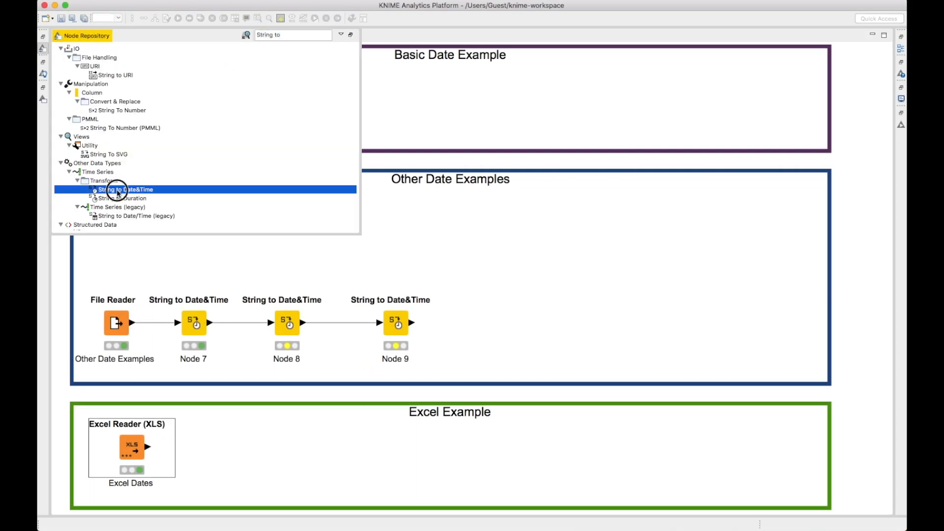
pyautogui.doubleClick(243, 448)
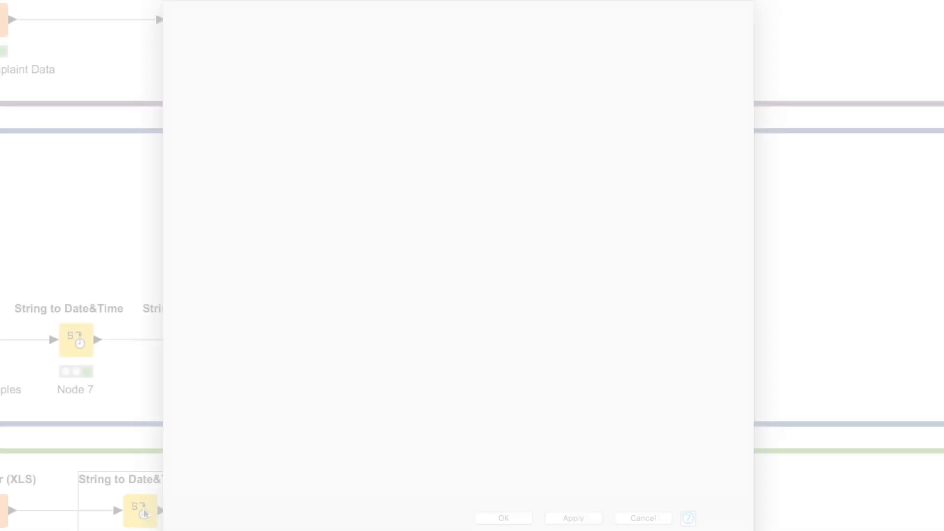
# - Include all three date columns in the Excel conversion node, guess the data type and format, and set the new type to Date
pyautogui.click(467, 177)
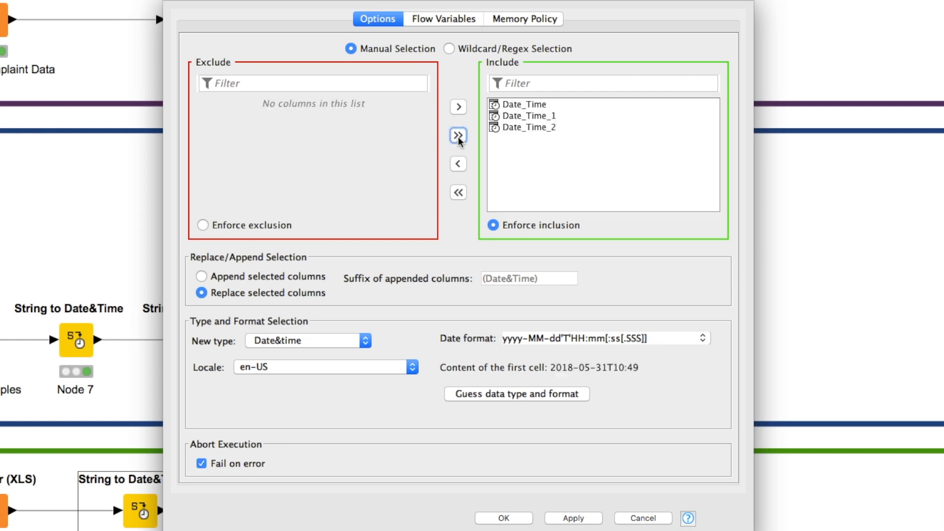
pyautogui.click(502, 399)
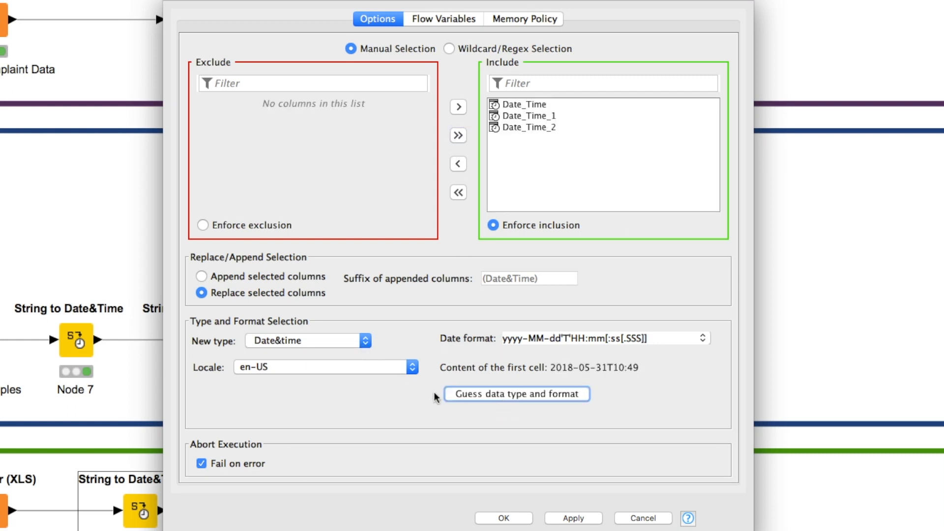
pyautogui.click(364, 340)
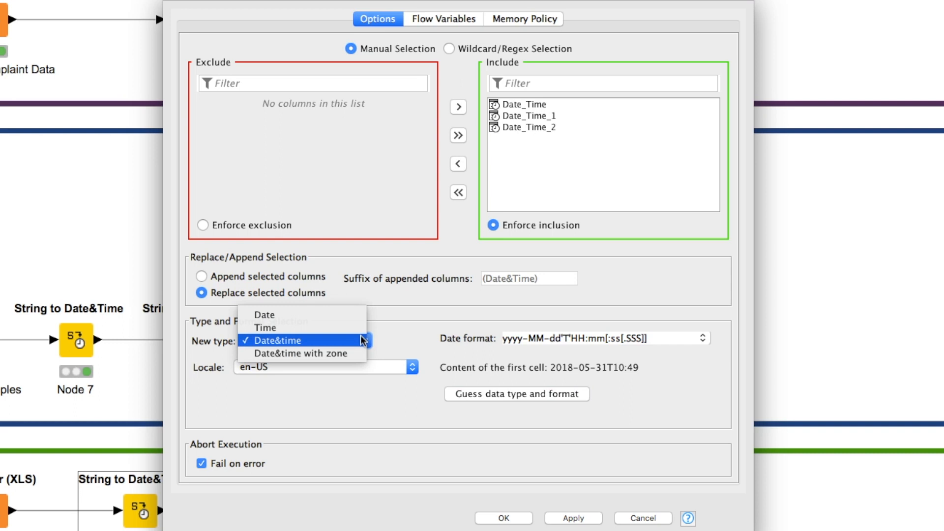
pyautogui.click(336, 315)
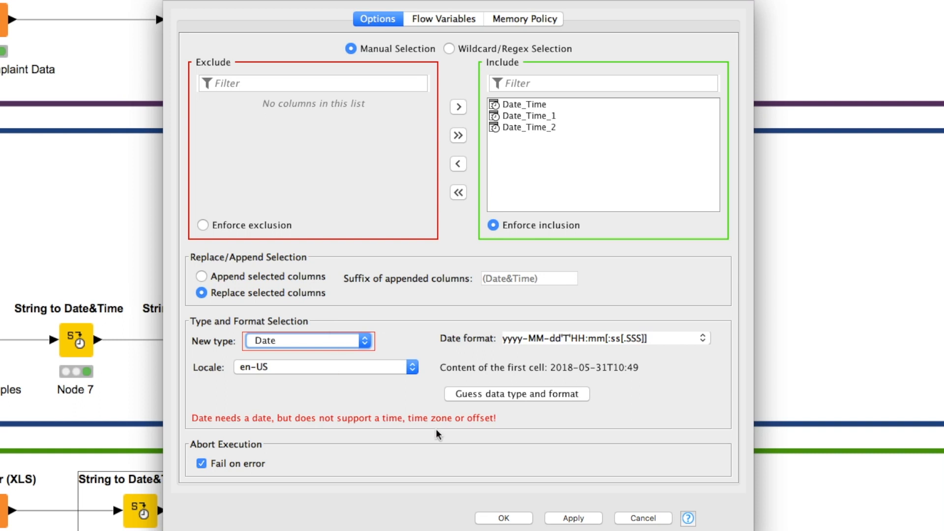
pyautogui.click(511, 517)
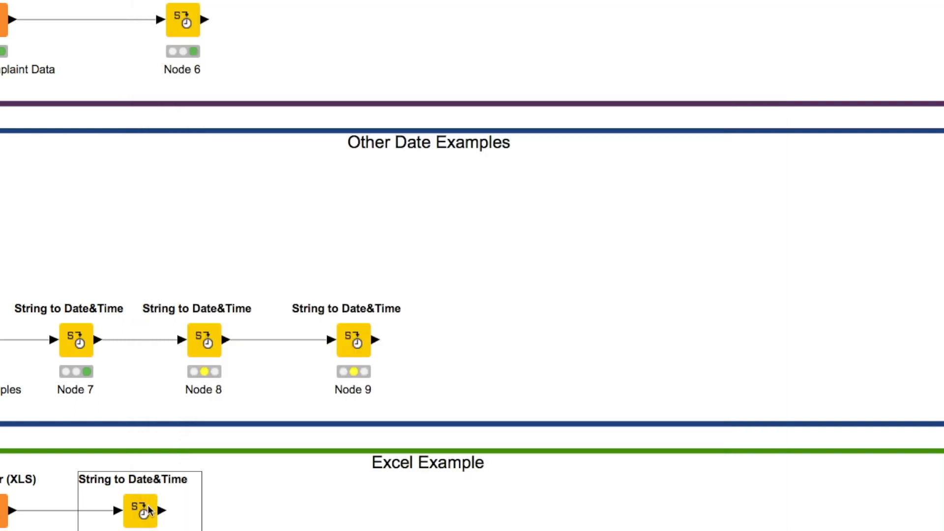
# - Execute the String to Date&Time node in the Excel Example and open its output table
pyautogui.rightClick(147, 522)
pyautogui.click(235, 308)
pyautogui.rightClick(141, 516)
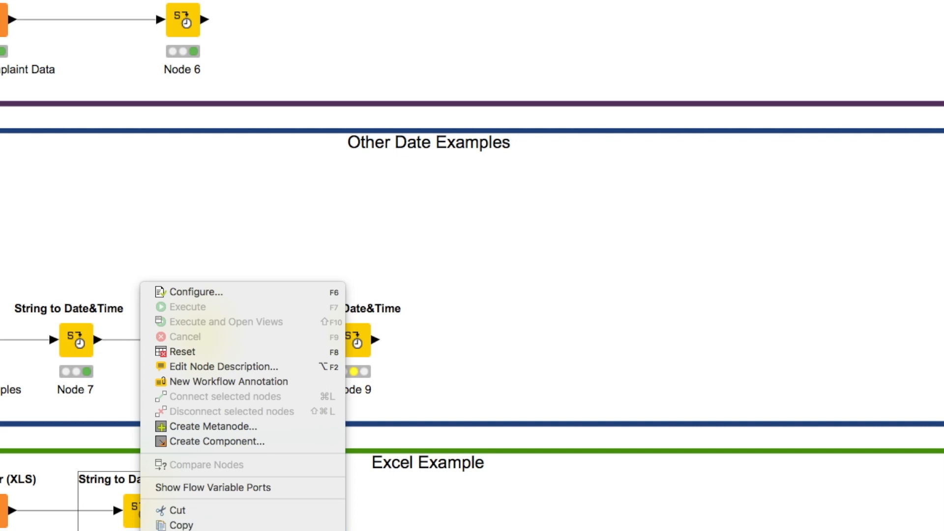
pyautogui.click(236, 530)
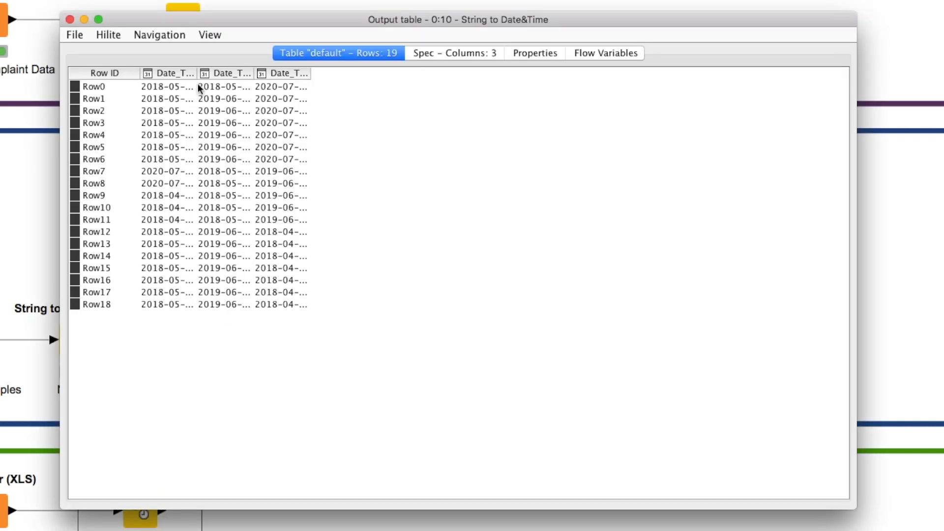
# - Widen Date_Time, Date_Time_1 and Date_Time_2 in the output table to examine the full converted dates
pyautogui.moveTo(197, 73); pyautogui.dragTo(261, 73)
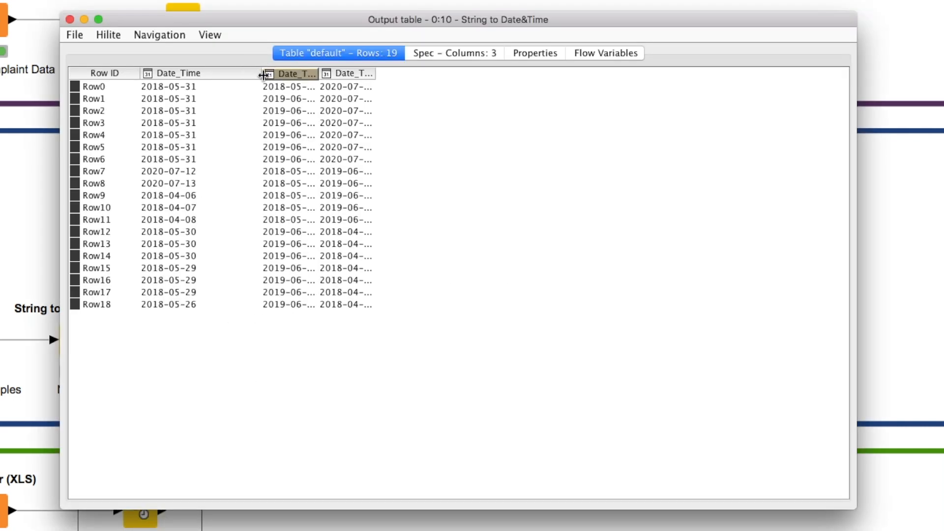
pyautogui.click(315, 74)
pyautogui.click(240, 45)
pyautogui.moveTo(320, 73); pyautogui.dragTo(355, 74)
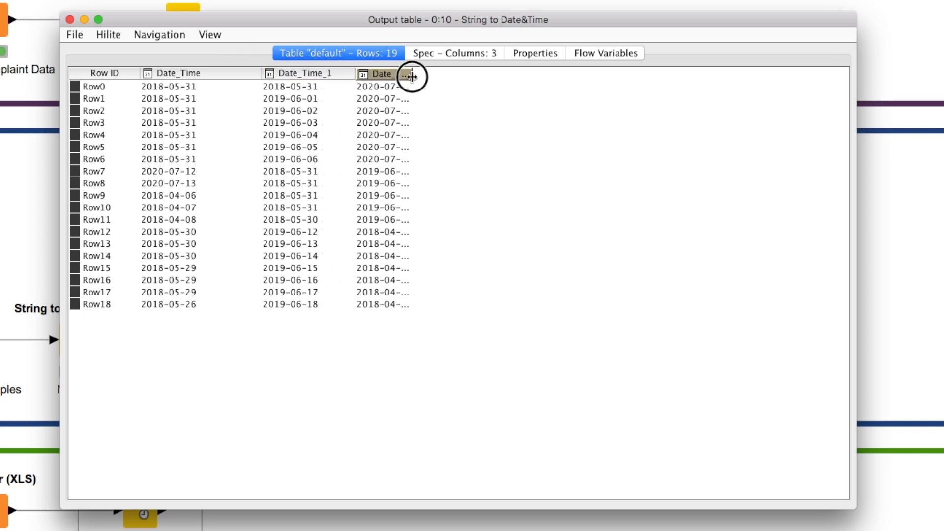
pyautogui.moveTo(412, 74); pyautogui.dragTo(461, 73)
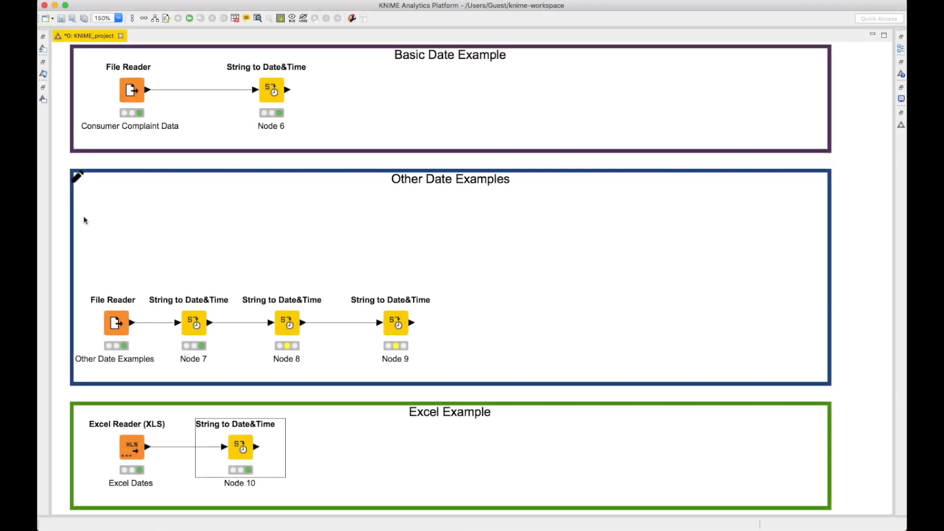
# - Reopen Node 7's configuration and set the new type for Date_Time to Date
pyautogui.doubleClick(193, 319)
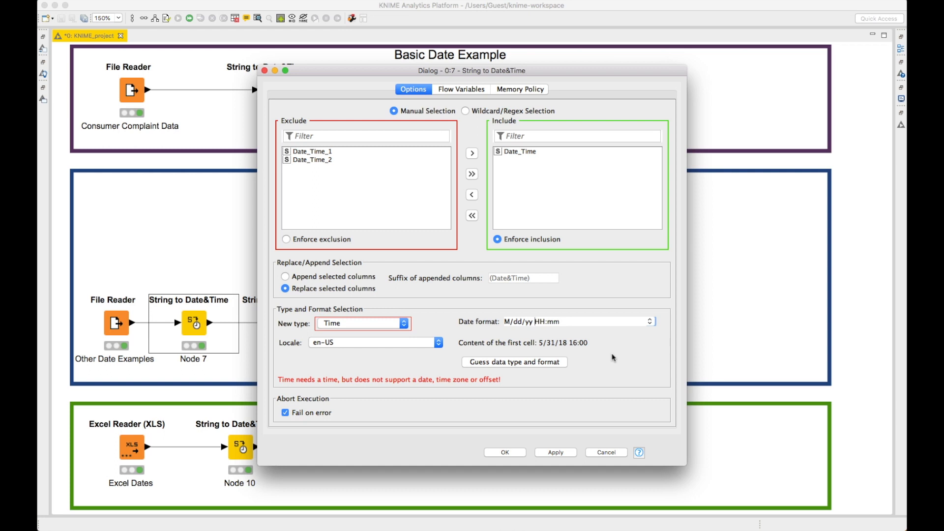
pyautogui.click(404, 323)
pyautogui.click(383, 318)
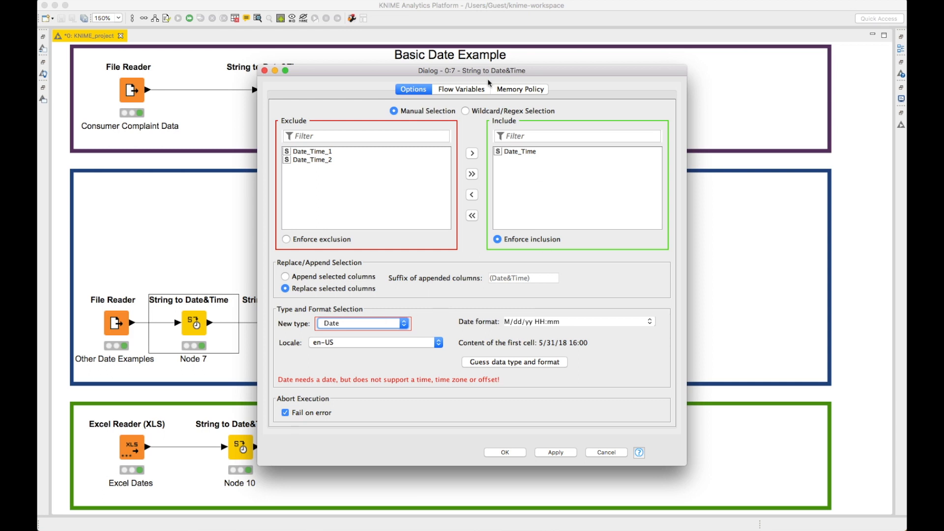
pyautogui.moveTo(567, 77); pyautogui.dragTo(552, 75)
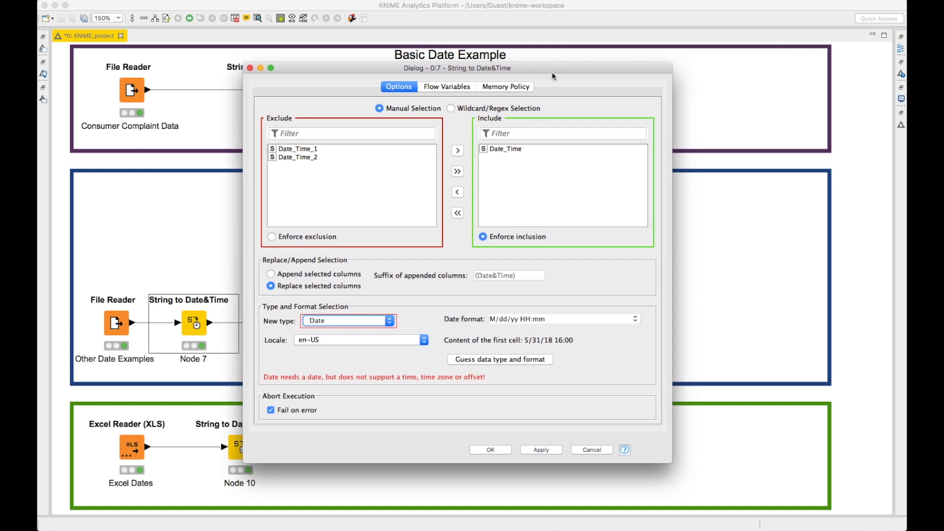